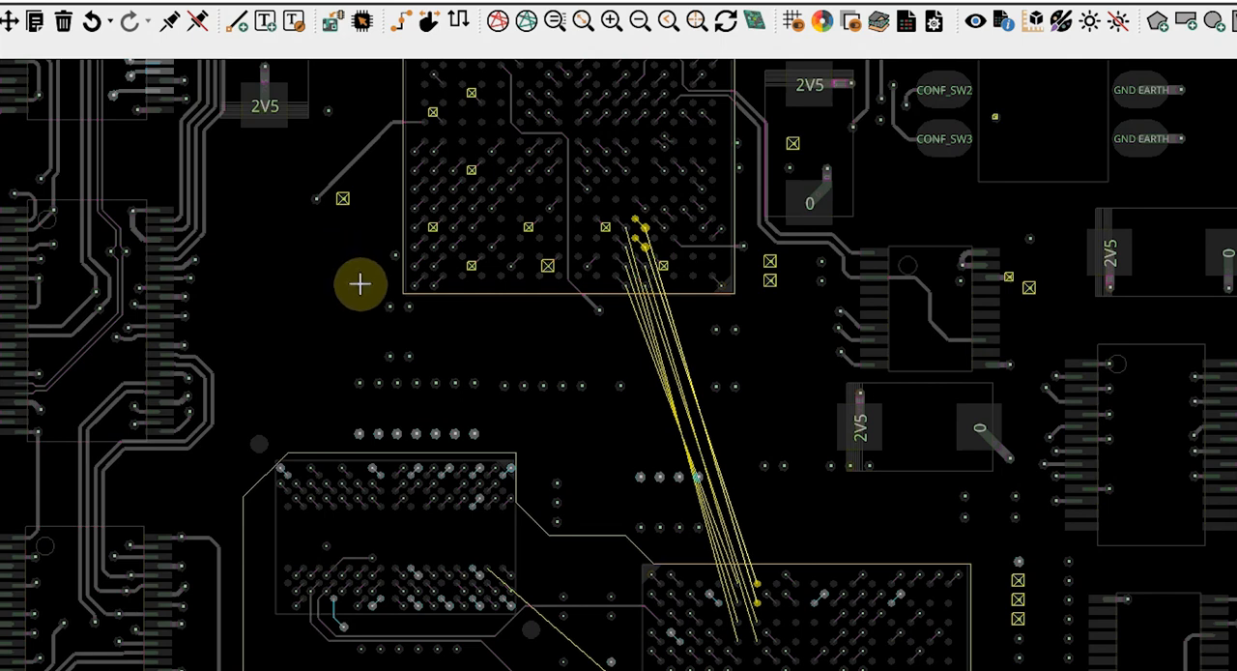
# Start Create Fanout for the lower BGA's DATA pins and set the via direction to NW
pyautogui.press('Escape')
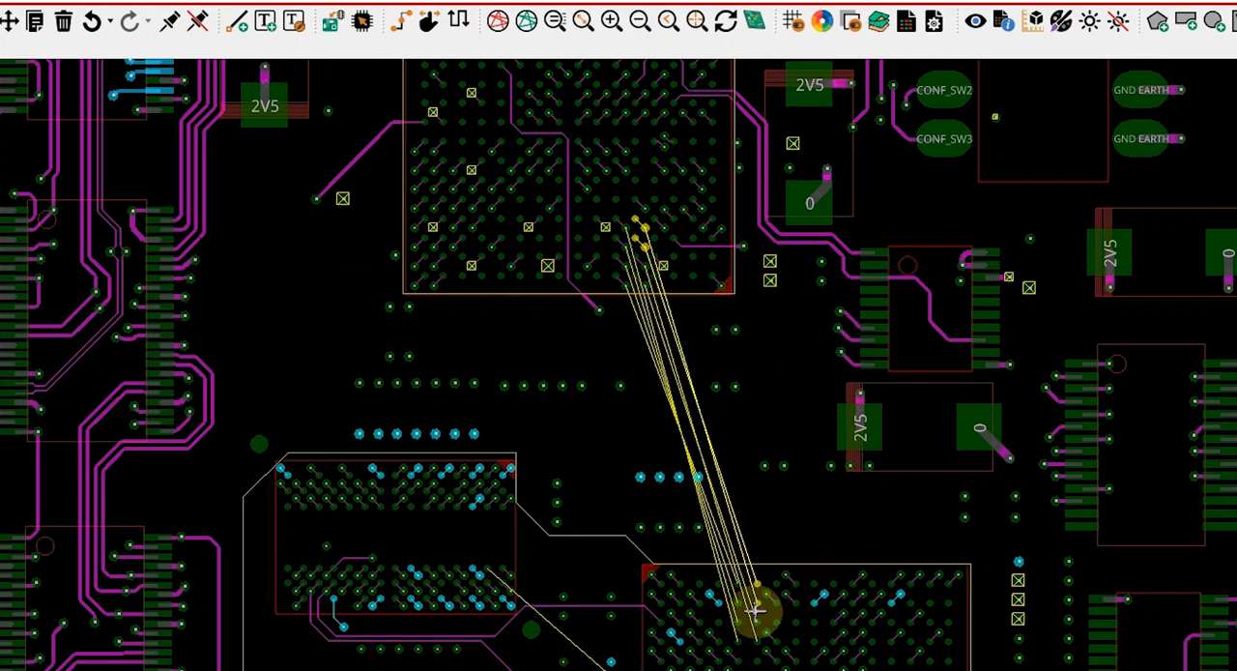
pyautogui.scroll(4, 754, 605)
pyautogui.press('Right')
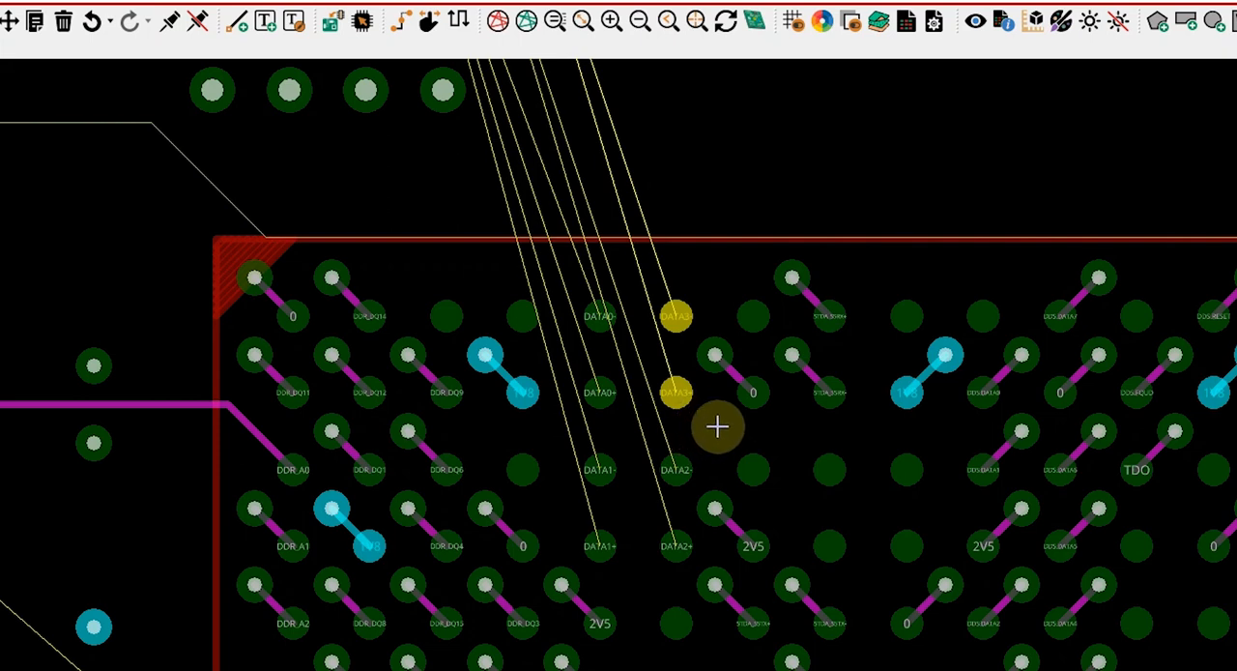
pyautogui.scroll(3, 716, 426)
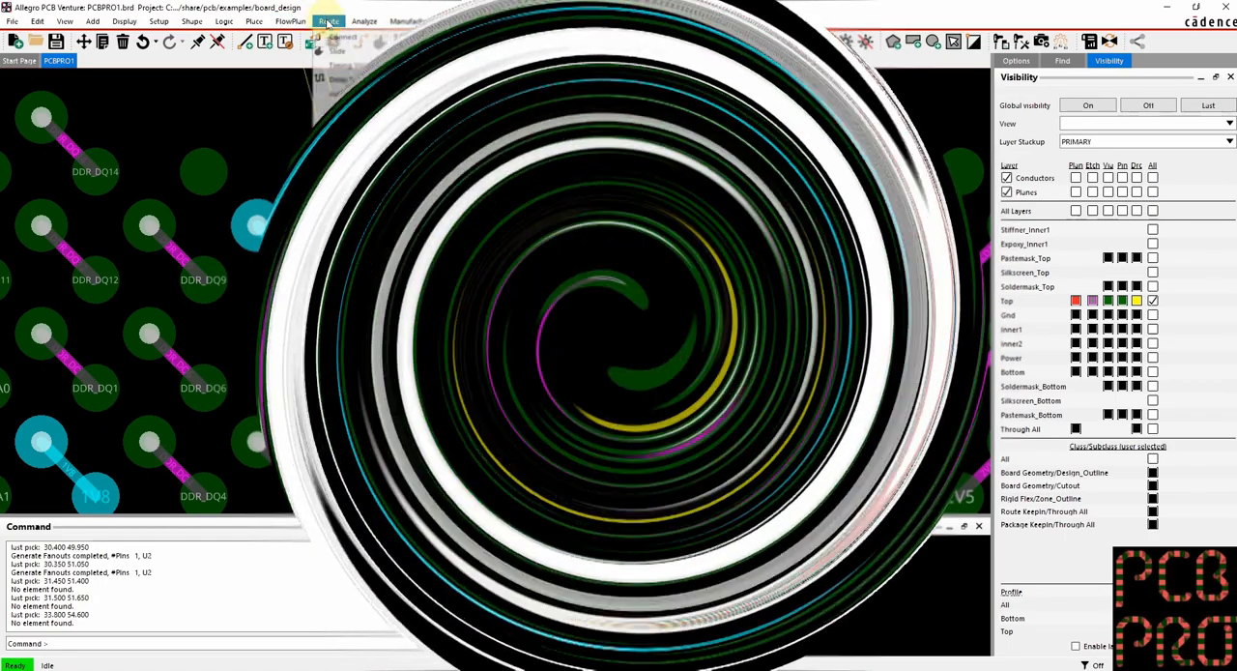
pyautogui.click(329, 21)
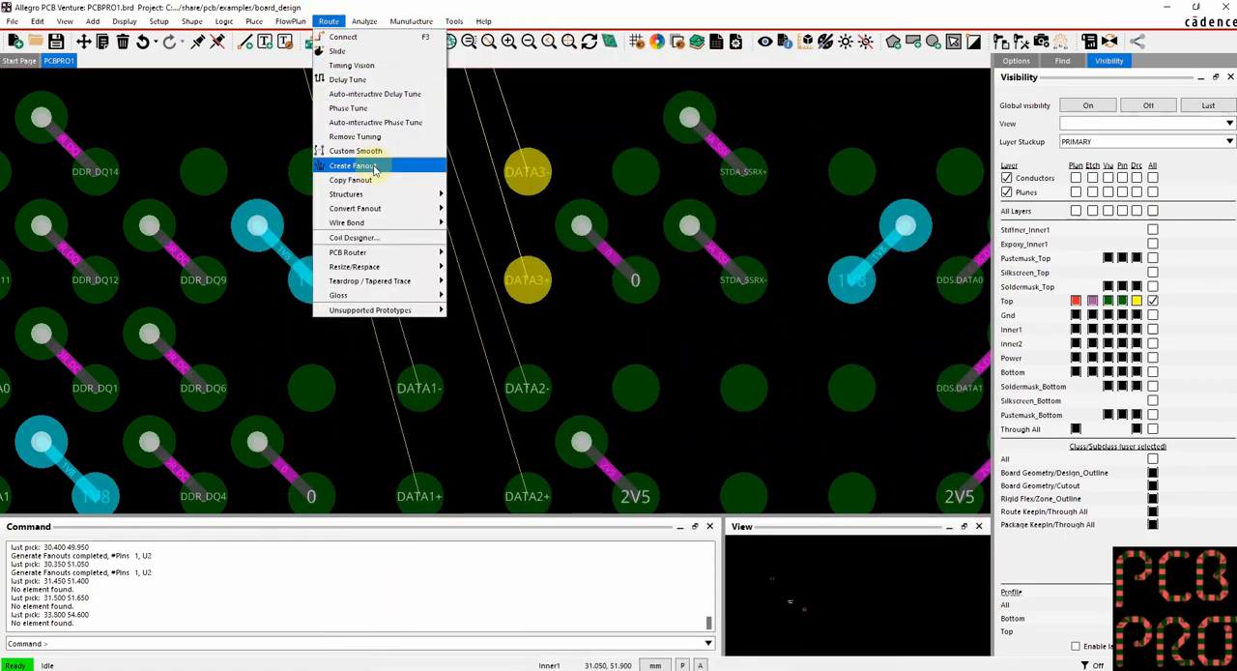
pyautogui.click(375, 167)
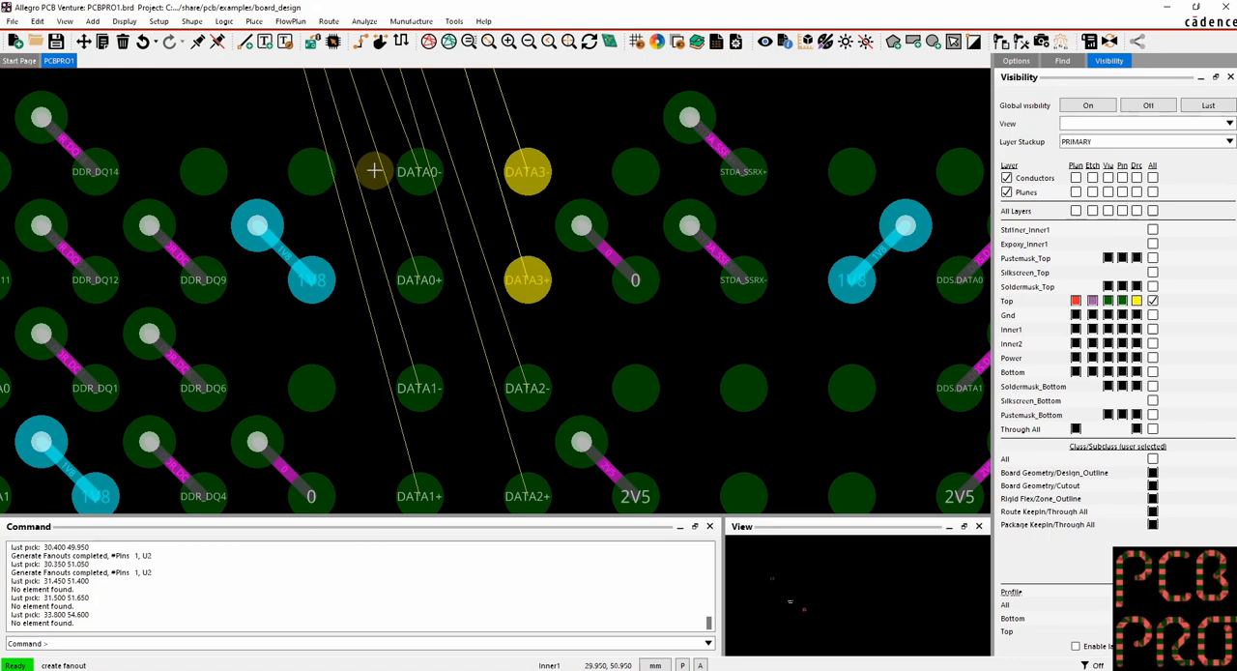
pyautogui.click(1012, 62)
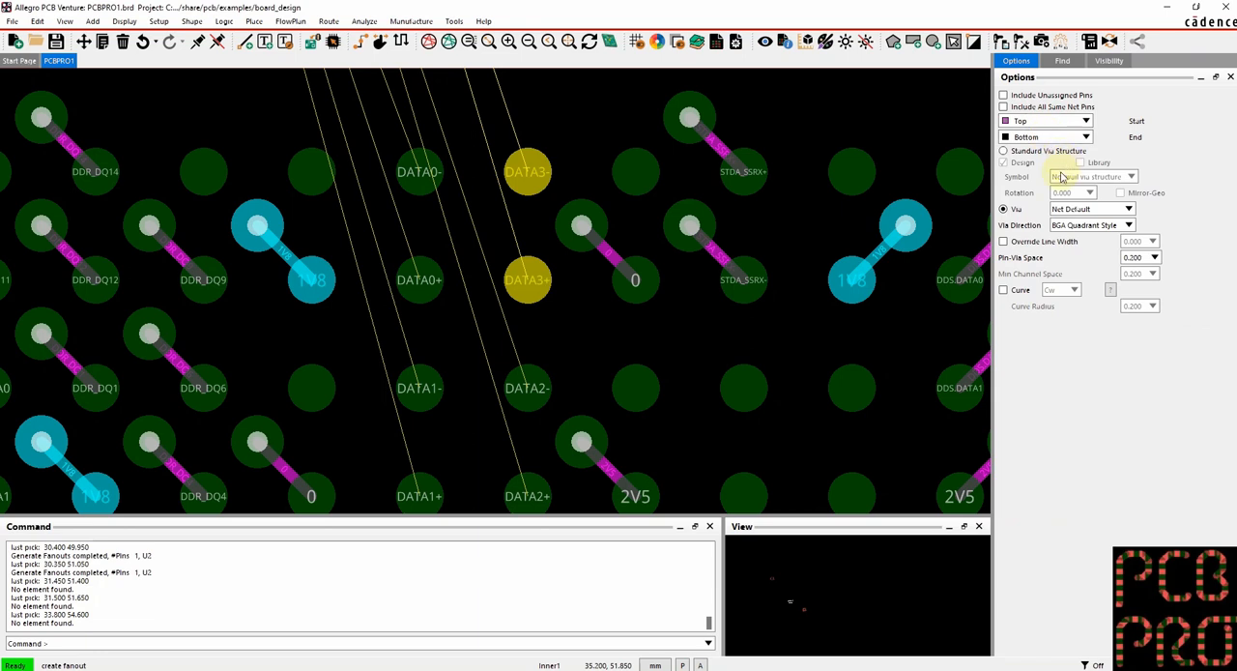
pyautogui.click(1129, 225)
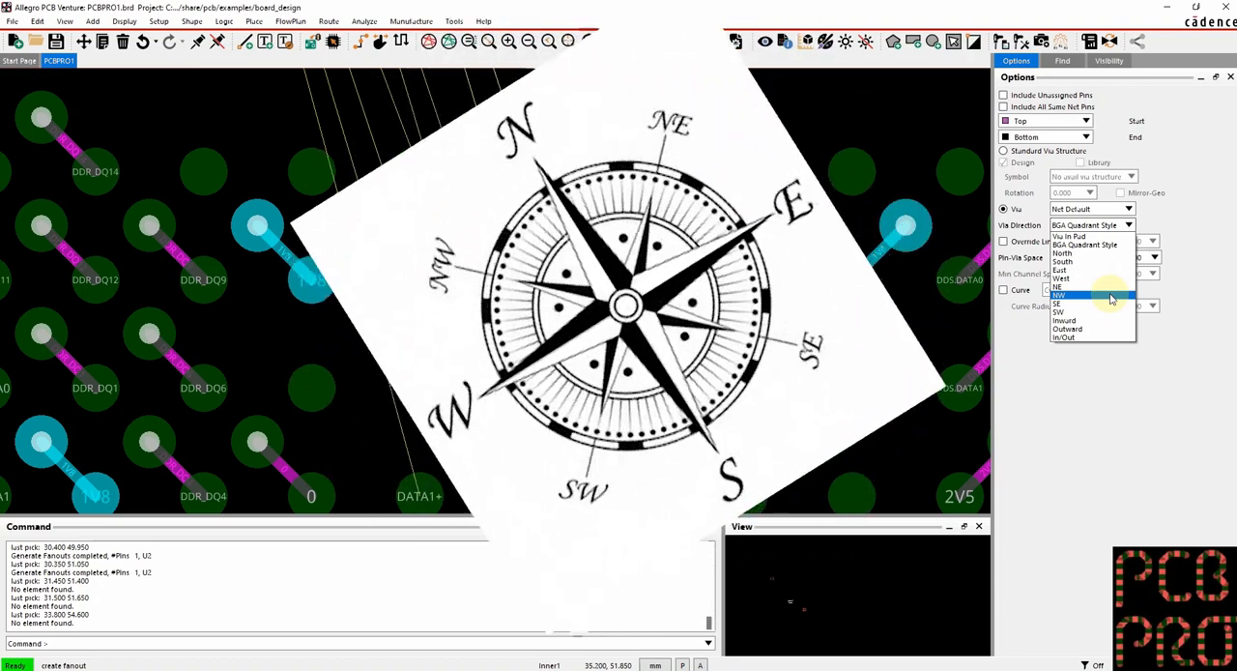
pyautogui.click(1111, 298)
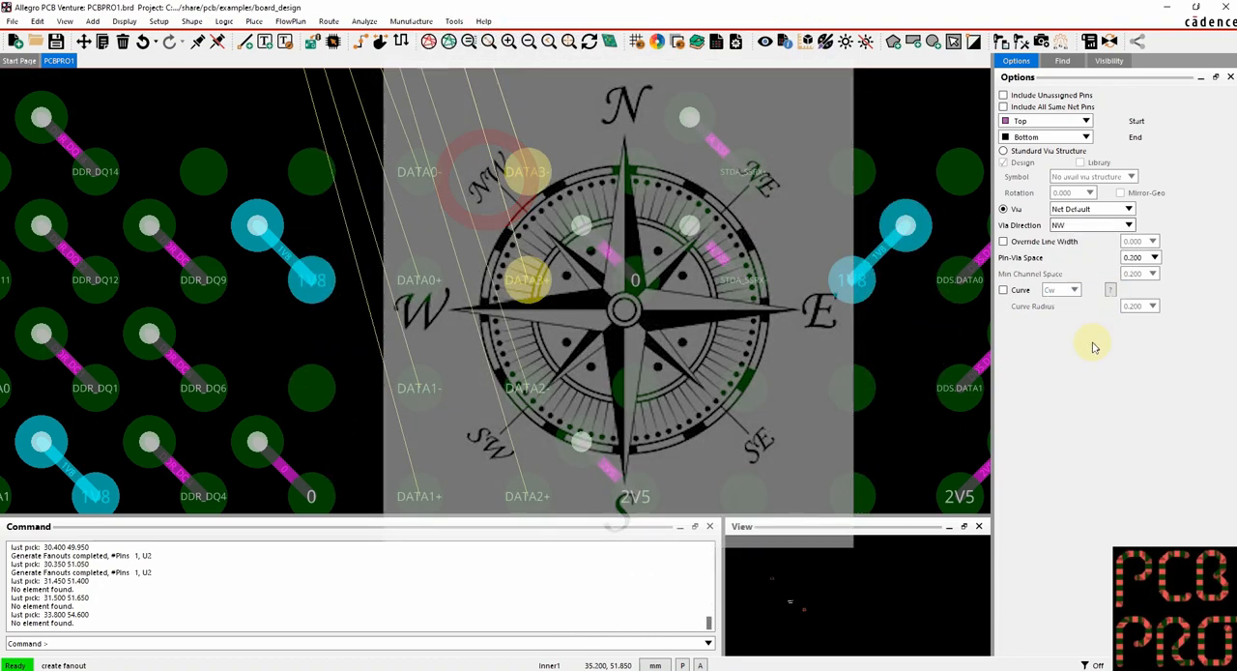
# Restrict the selection filter to pins and fan out the DATA3+ and DATA3- pins
pyautogui.click(1062, 61)
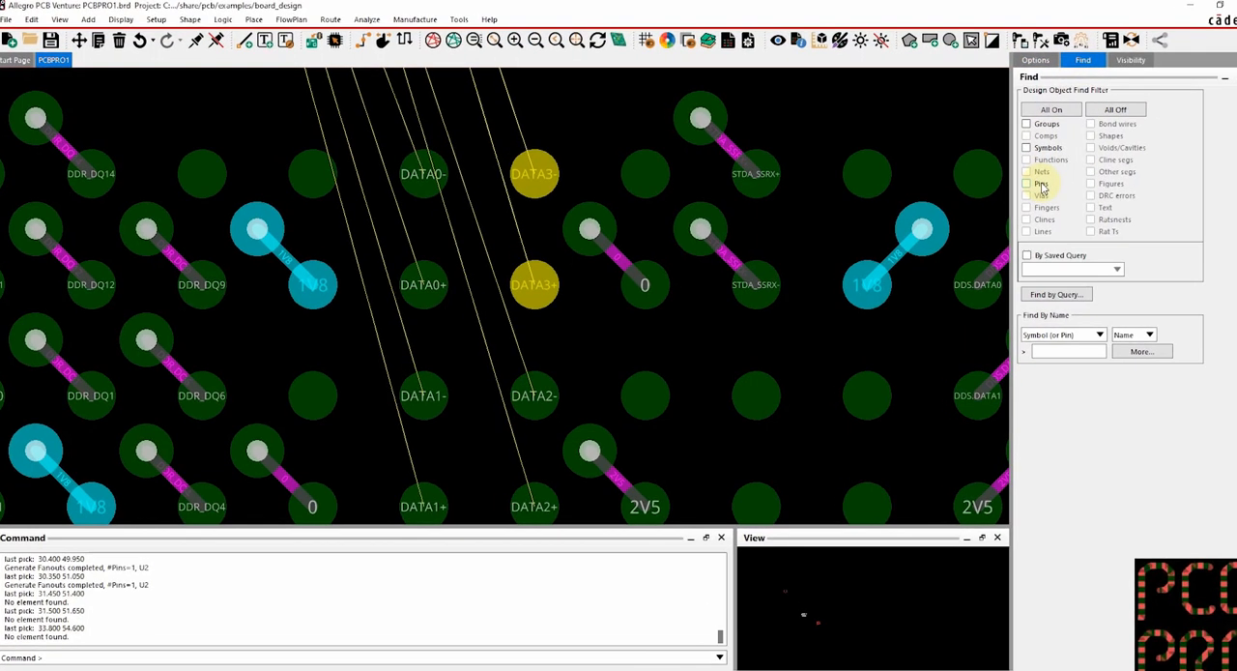
pyautogui.click(1026, 182)
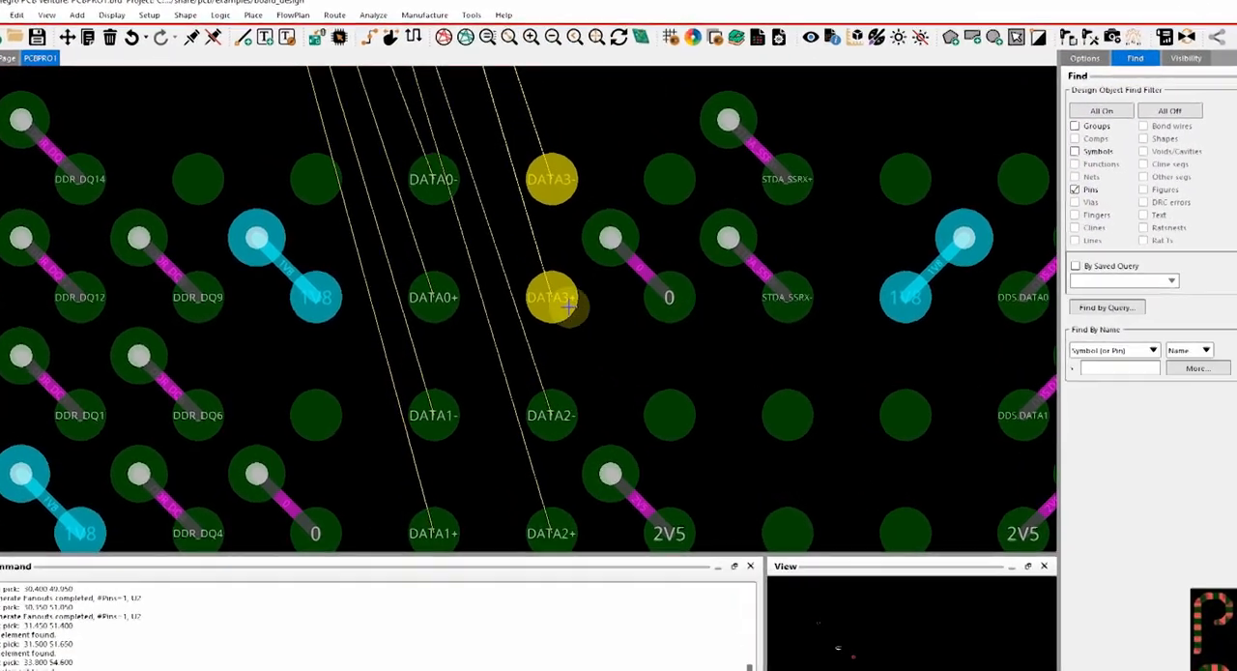
pyautogui.click(549, 294)
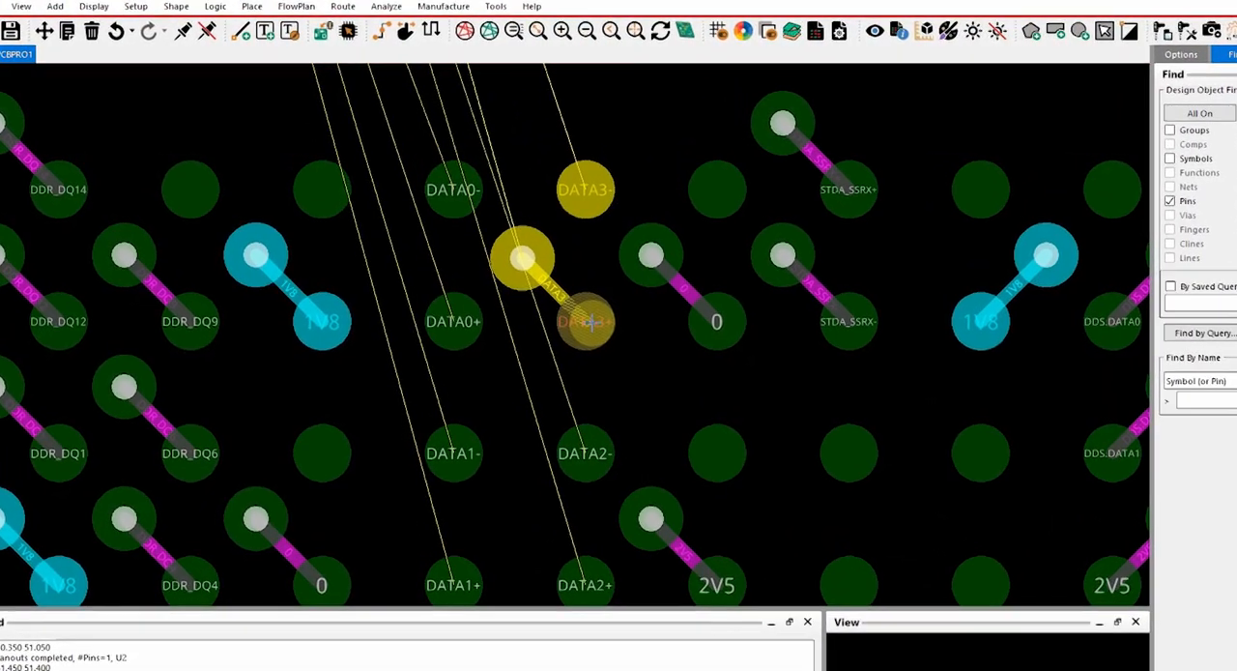
pyautogui.click(597, 193)
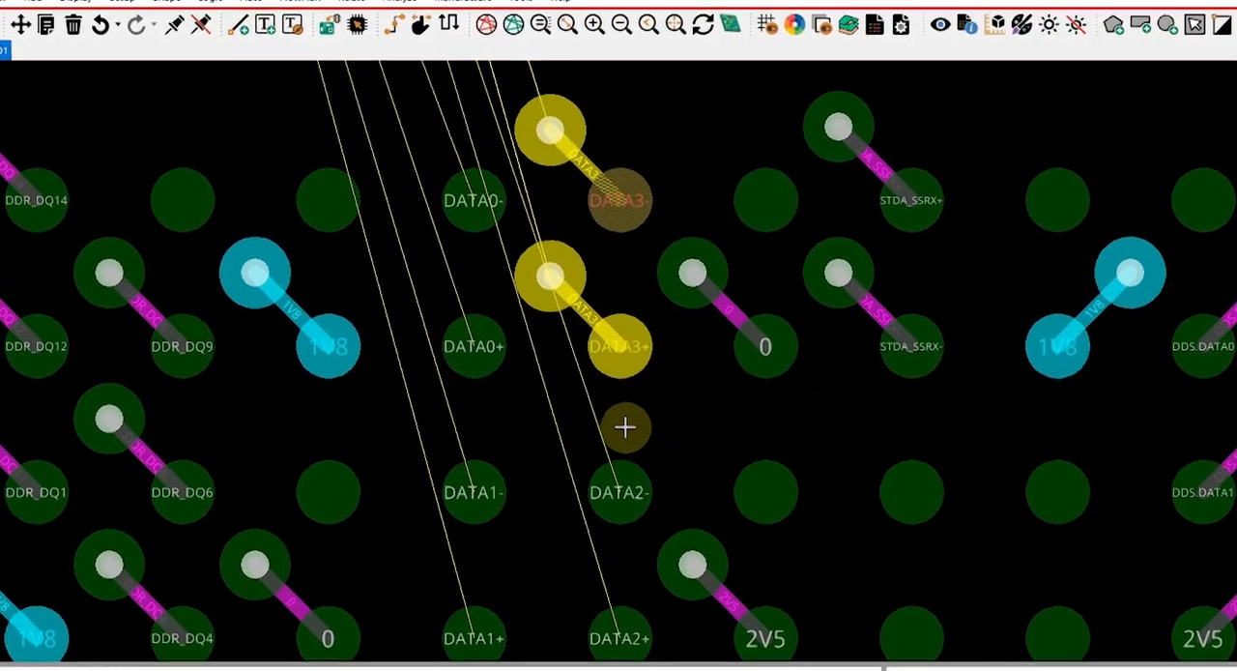
# Fan out the DATA2, DATA1 and DATA0 plus and minus pins to NW vias and finish the fanout
pyautogui.click(614, 487)
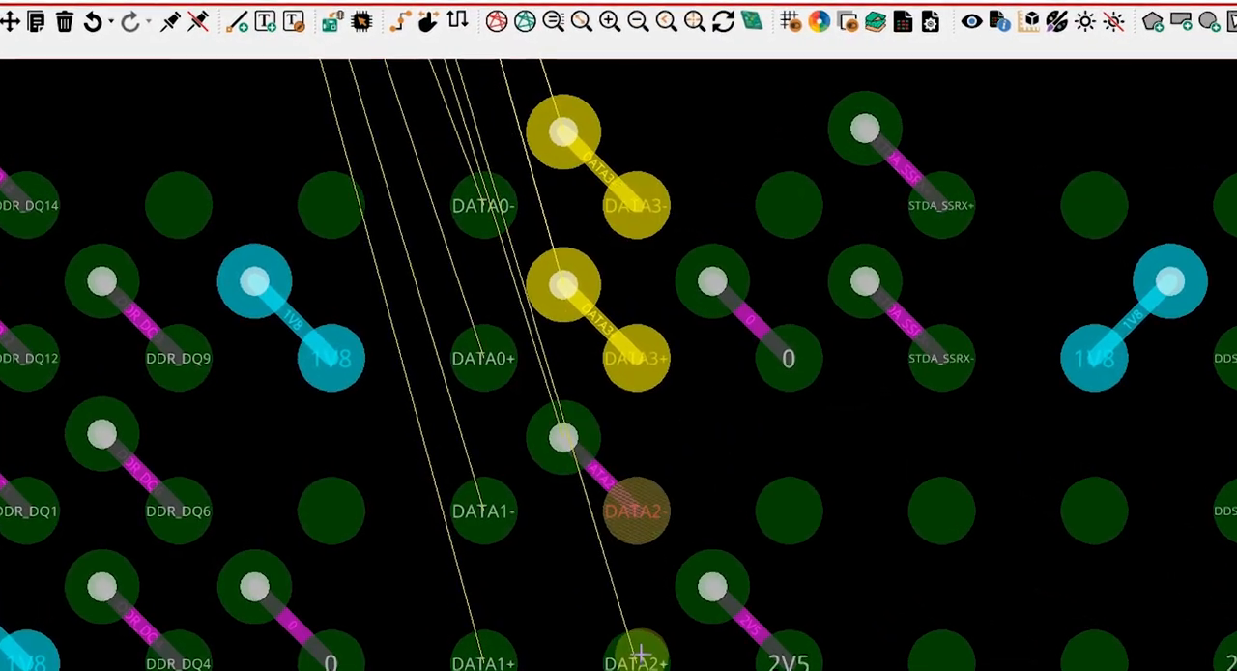
pyautogui.click(631, 656)
pyautogui.click(481, 656)
pyautogui.click(481, 507)
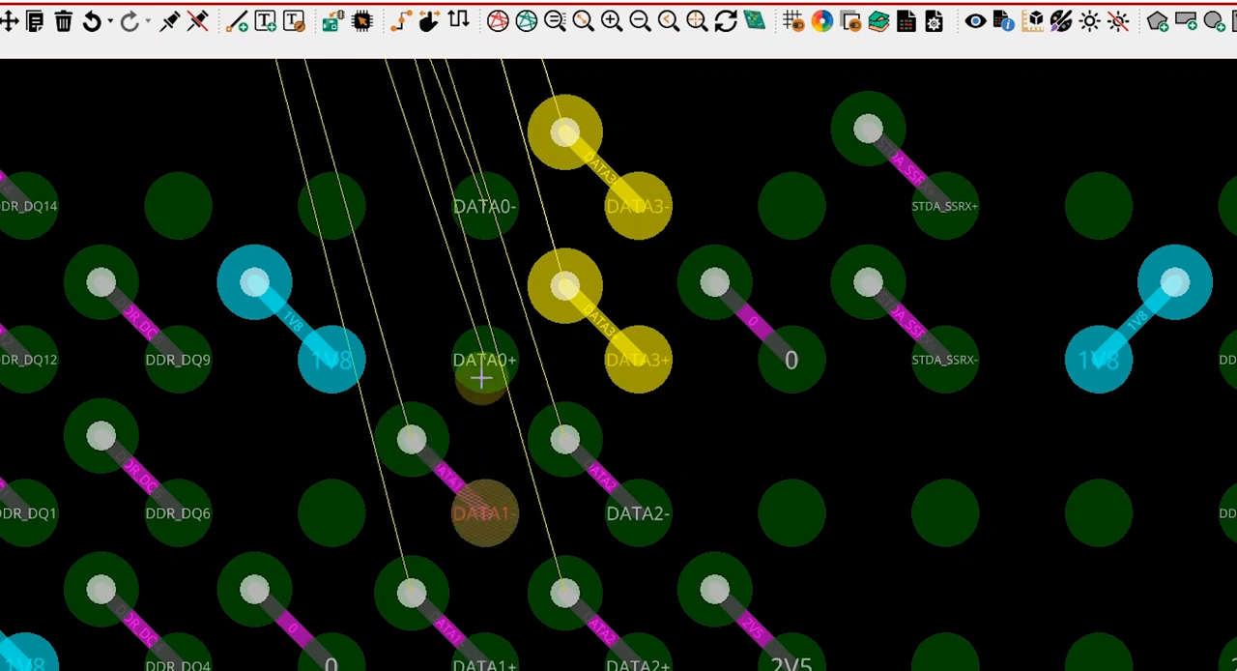
pyautogui.click(480, 377)
pyautogui.rightClick(499, 152)
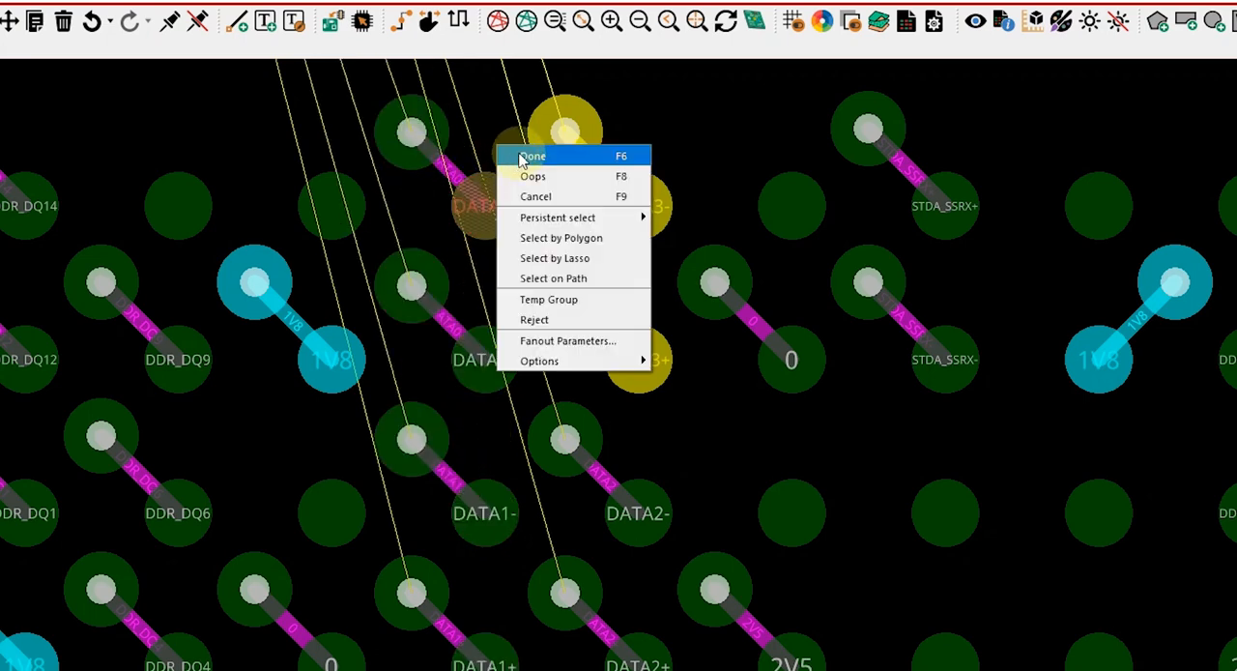
pyautogui.click(527, 157)
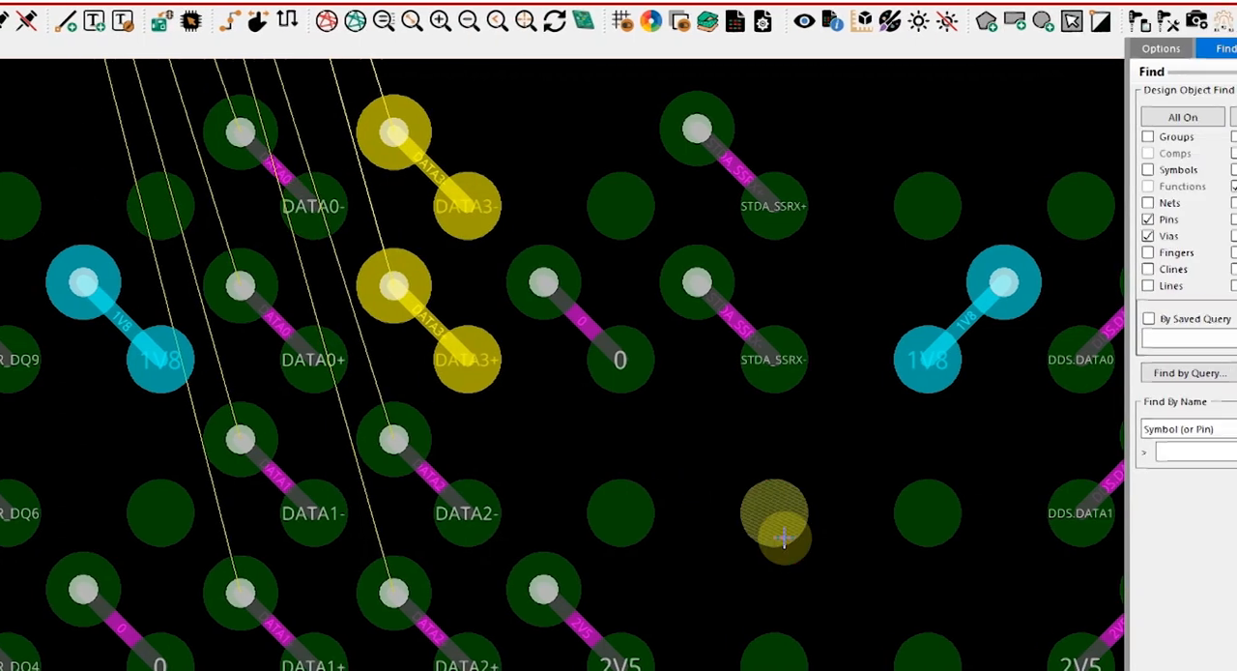
# Show the Inner1 layer and hide the Top layer around the new fanout vias
pyautogui.click(1174, 47)
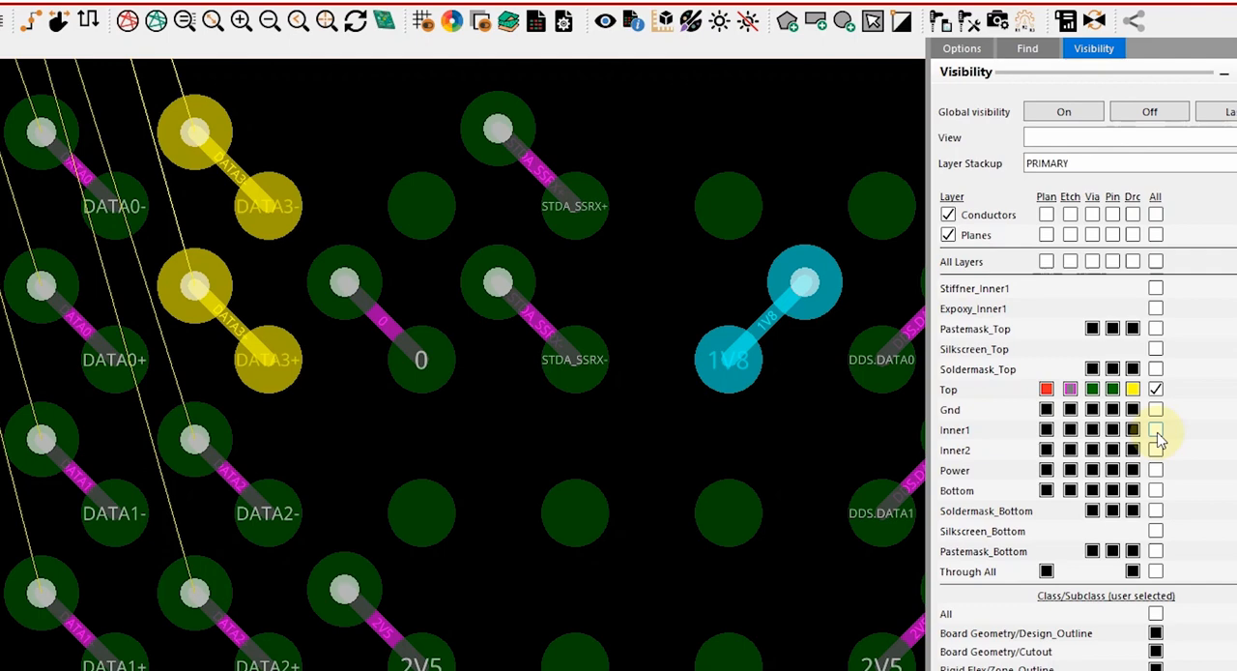
pyautogui.click(1156, 431)
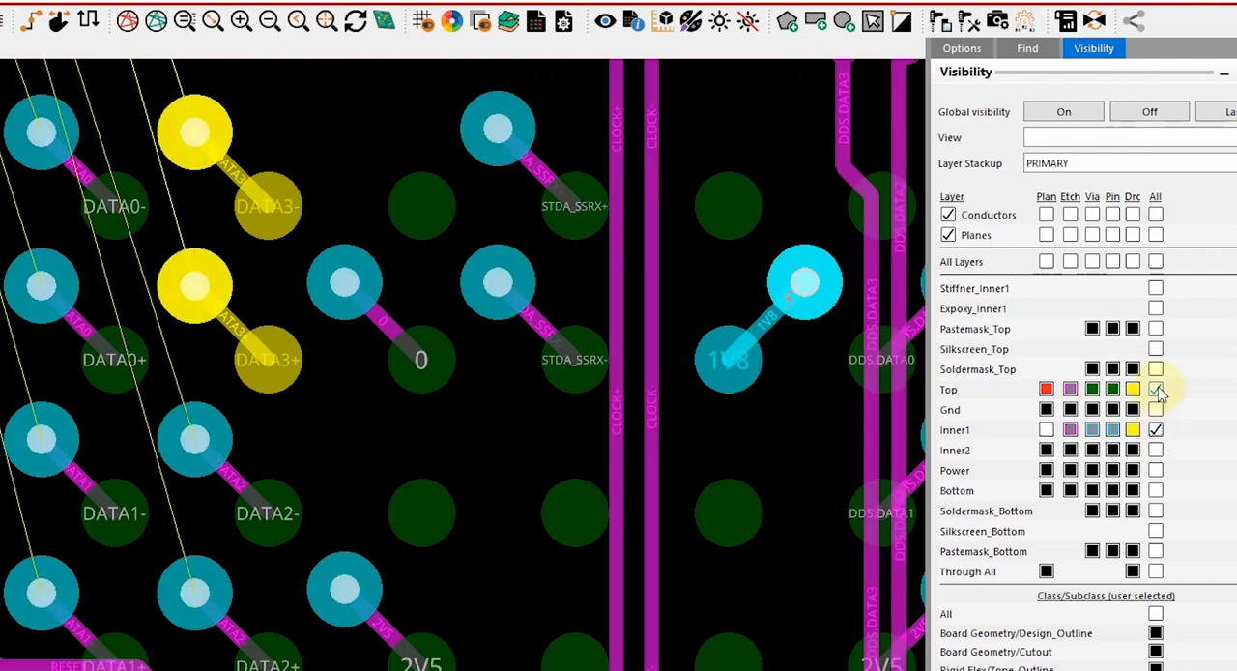
pyautogui.click(1157, 390)
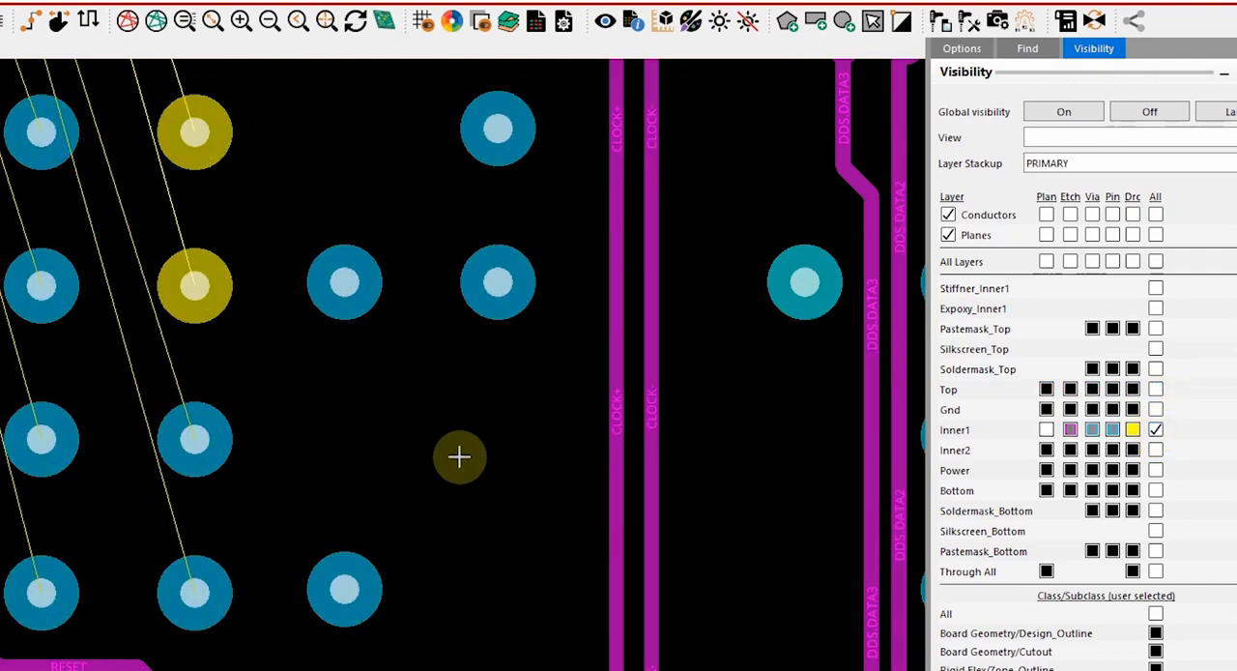
pyautogui.scroll(2, 196, 312)
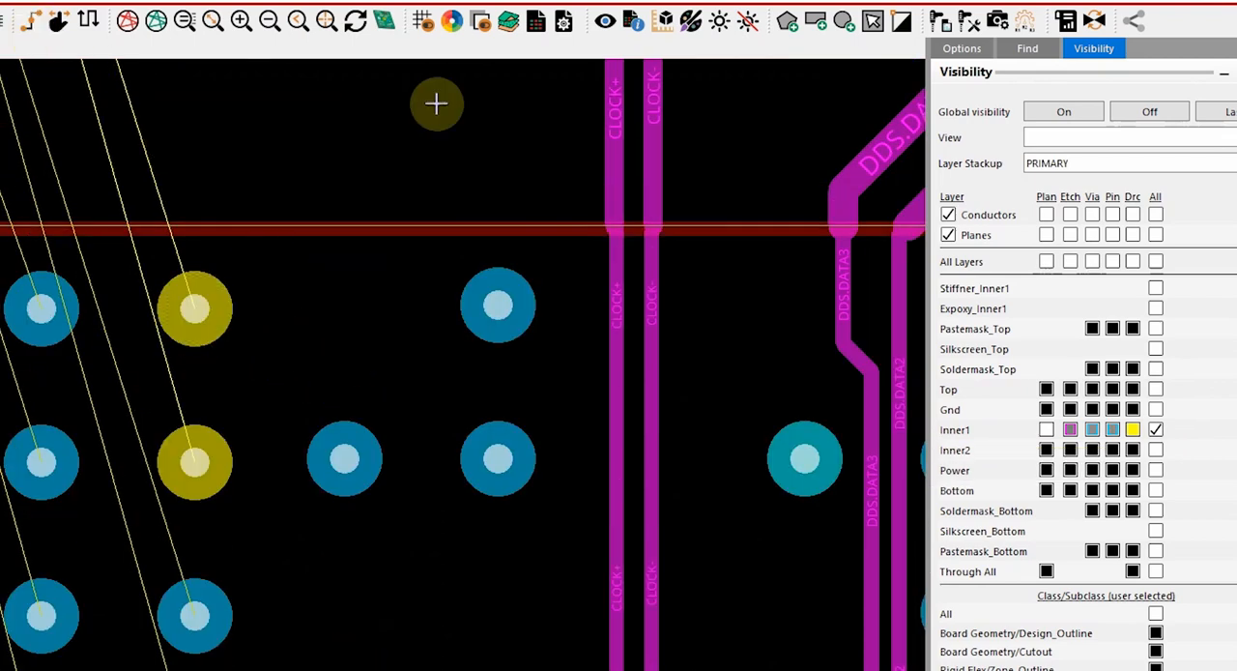
# Start routing on Inner1 from the lower BGA's DATA3+ via and turn off single trace mode to route the differential pair
pyautogui.click(969, 51)
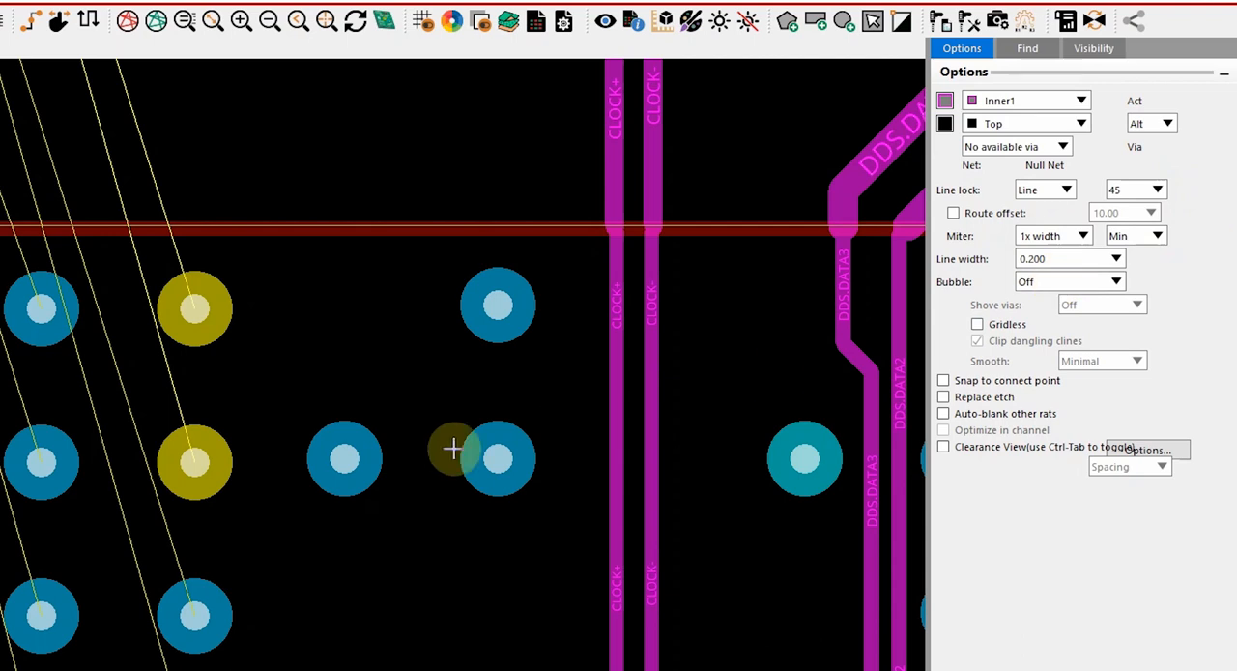
pyautogui.moveTo(191, 463)
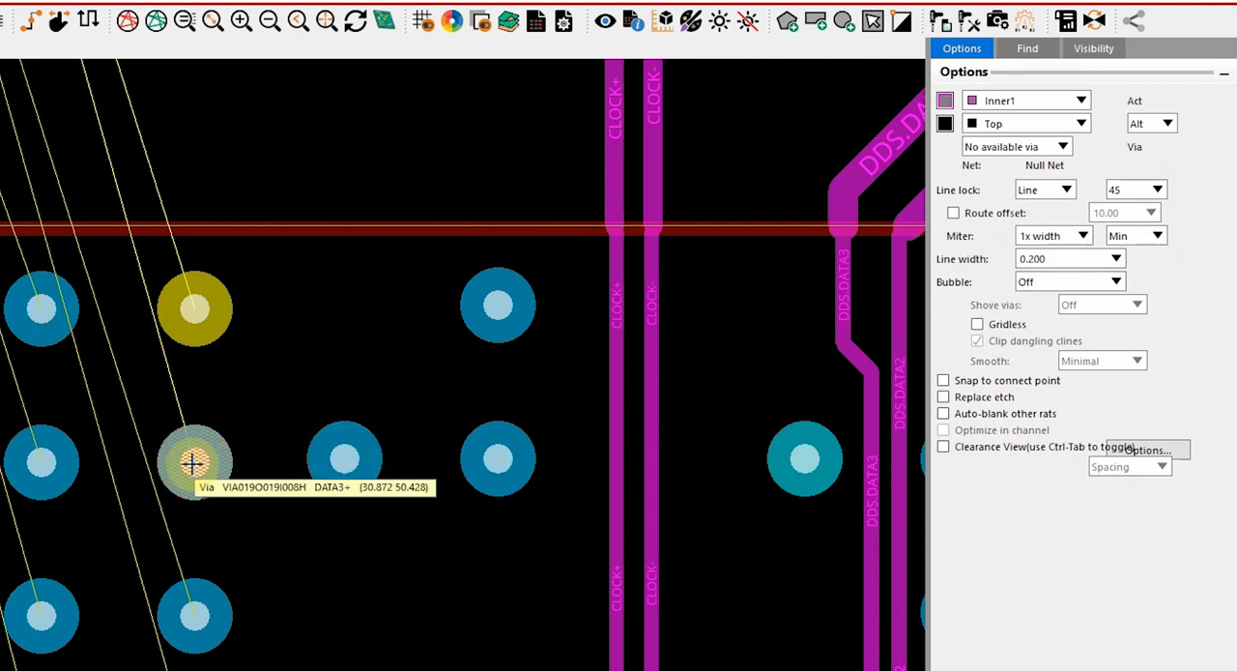
pyautogui.click(191, 463)
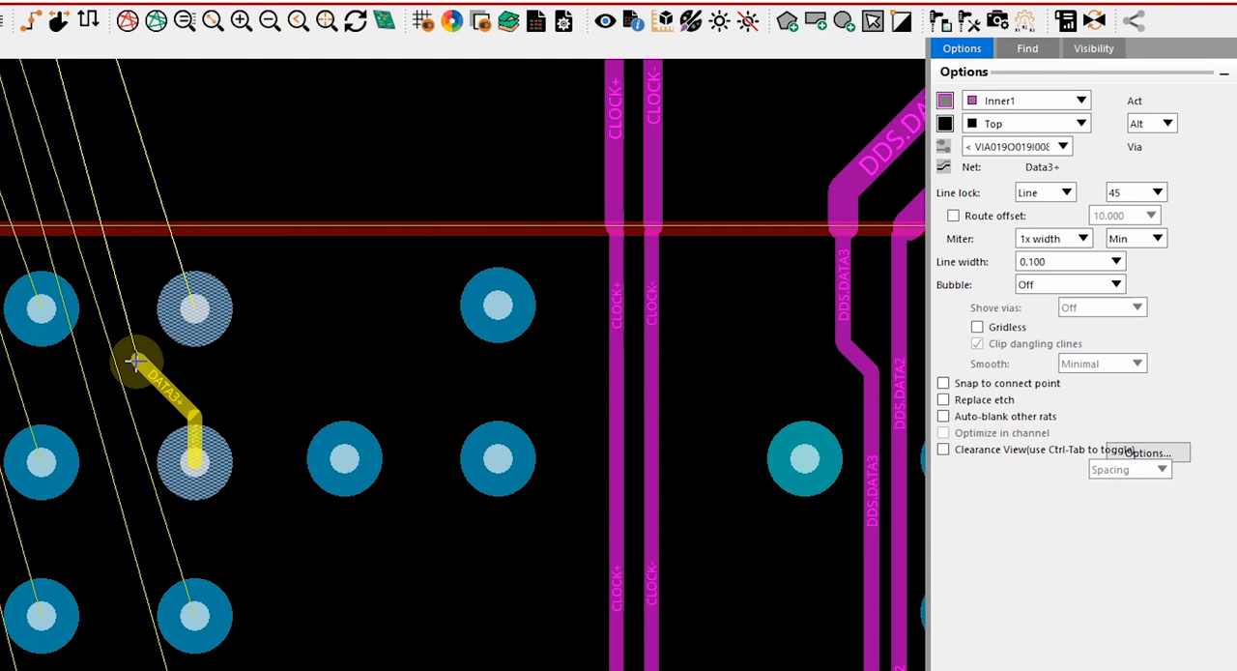
pyautogui.rightClick(135, 360)
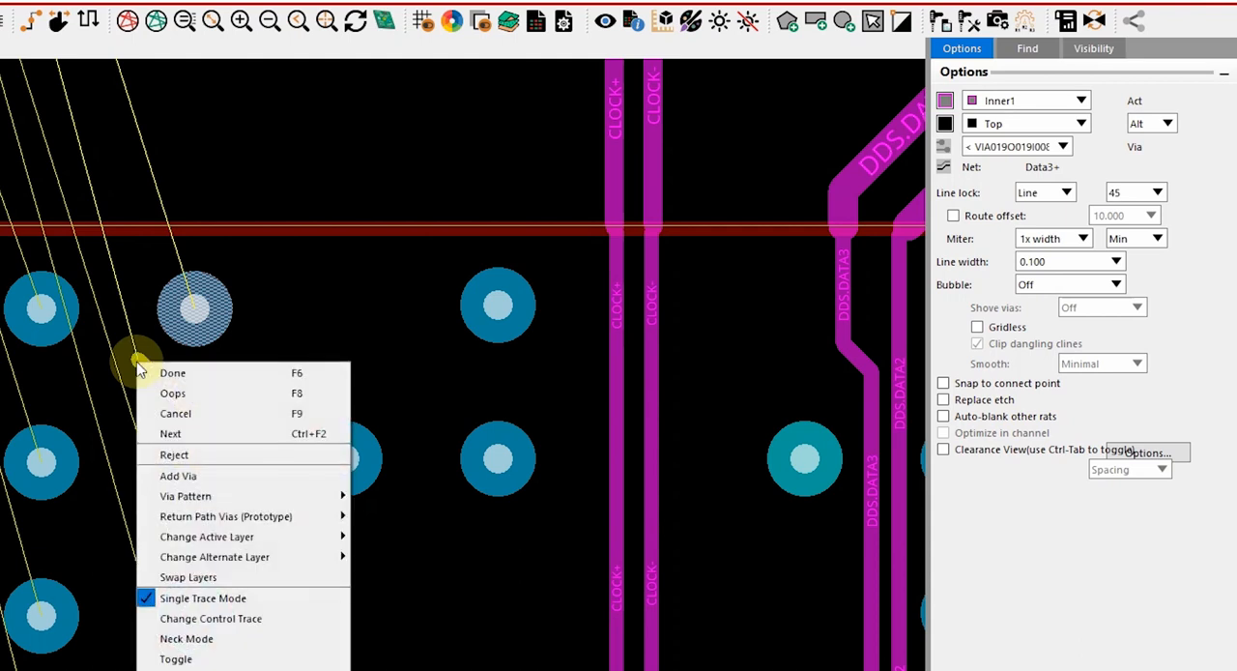
pyautogui.click(270, 605)
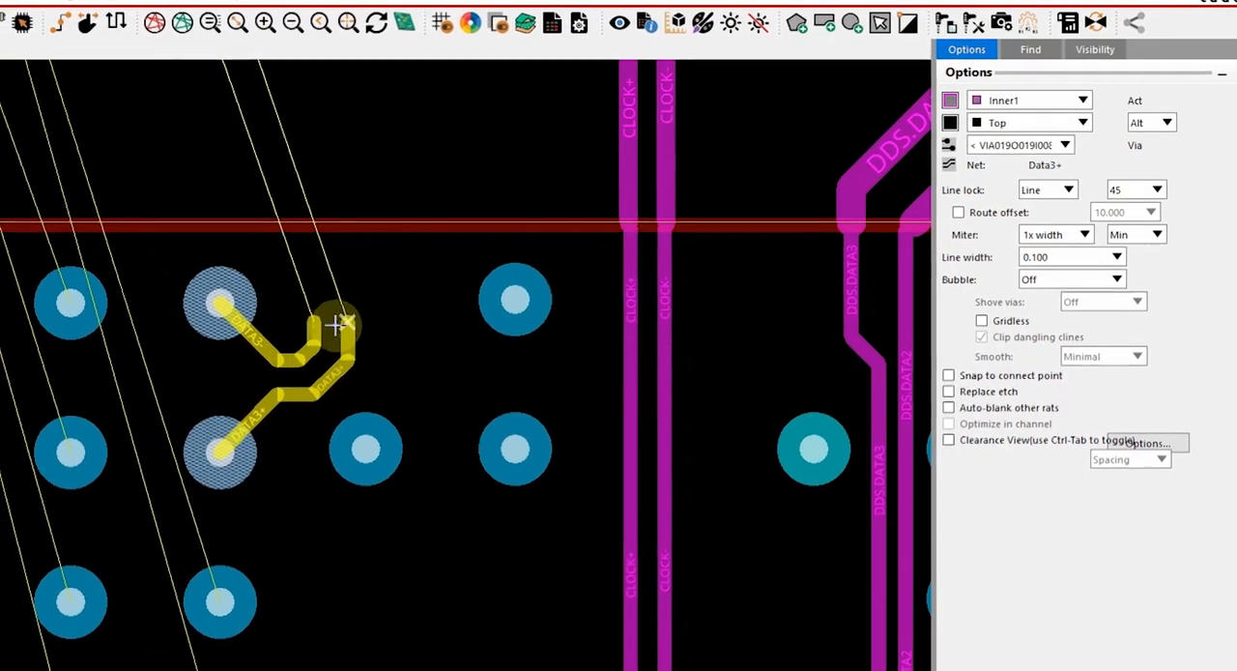
# Route the DATA3 pair straight up out of the lower BGA and place a vertex beyond its outline
pyautogui.press('Up')
pyautogui.scroll(-1, 351, 278)
pyautogui.press('Up')
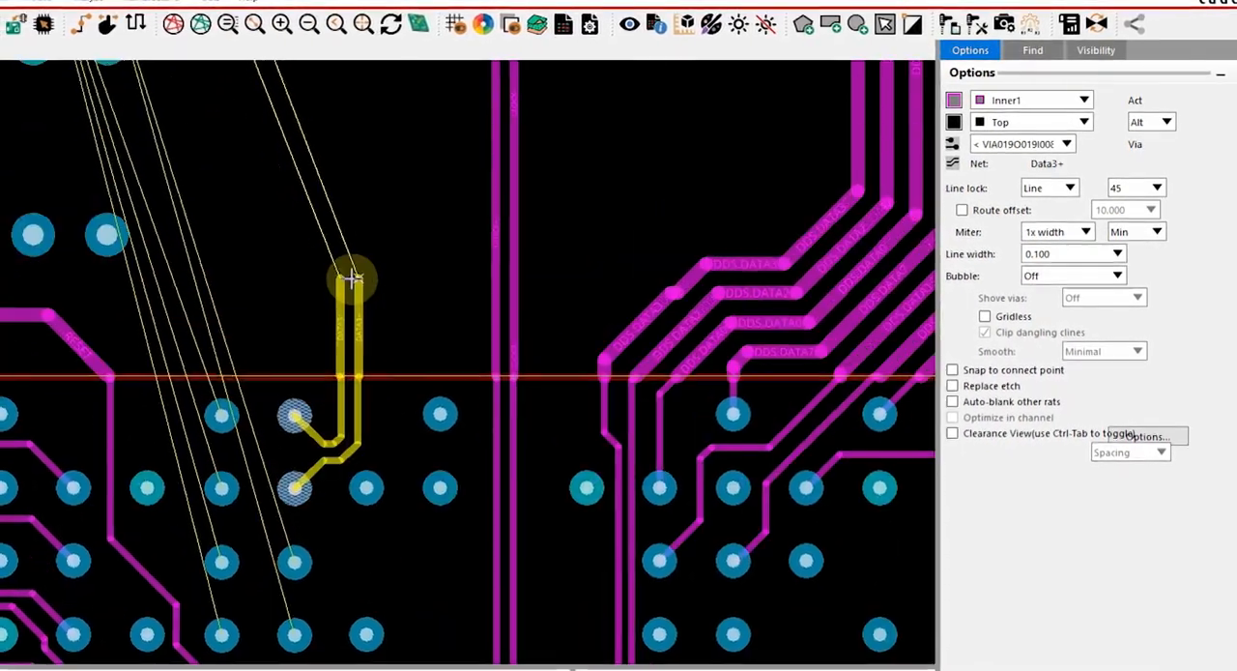
pyautogui.press('Up')
pyautogui.press('Up')
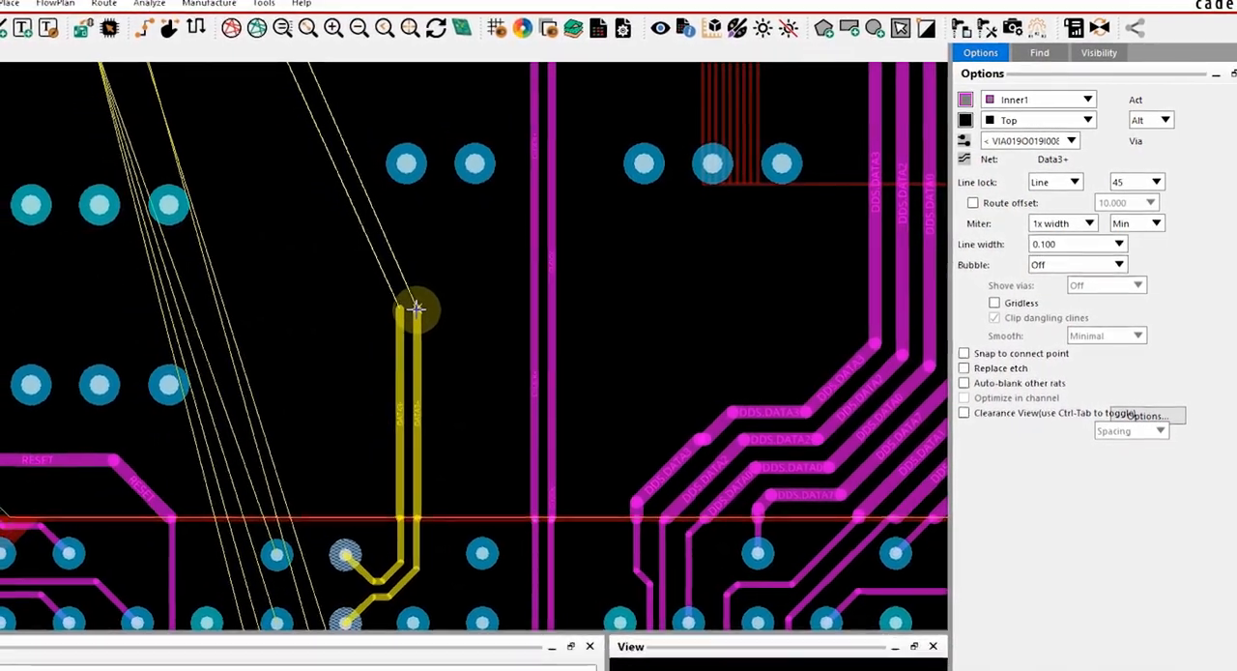
pyautogui.click(417, 309)
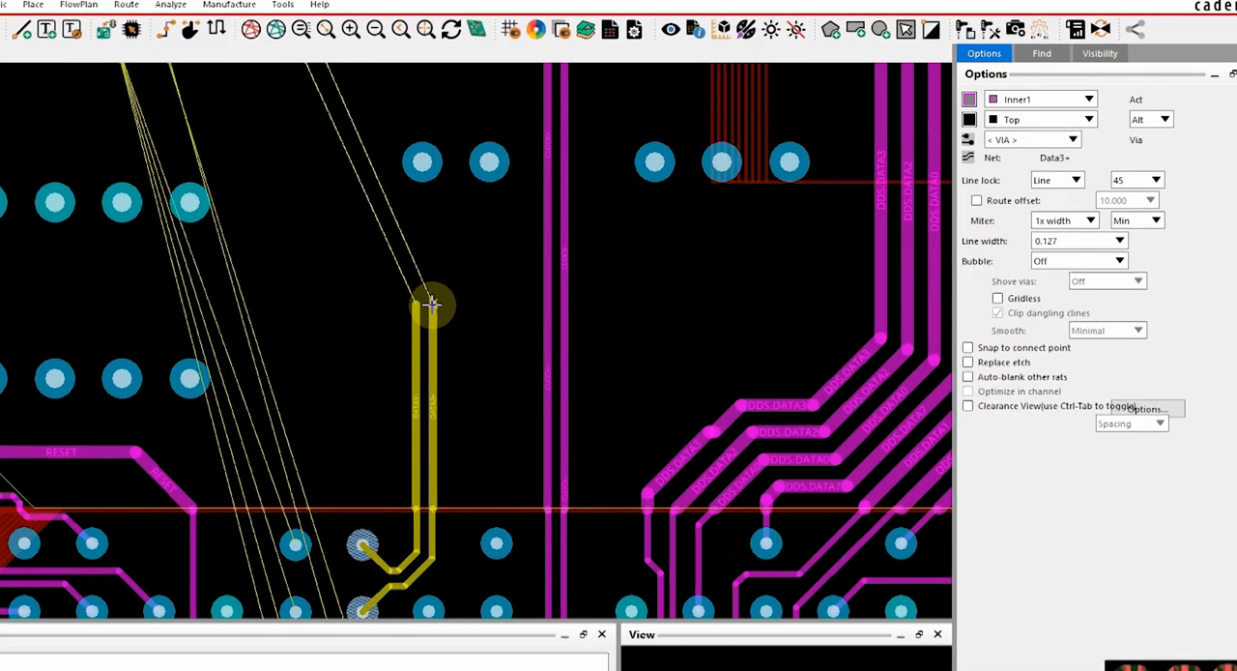
# Continue the DATA3 pair diagonally up and to the left, then vertically toward the upper BGA, placing vertices between the vias
pyautogui.press('Up')
pyautogui.press('Up')
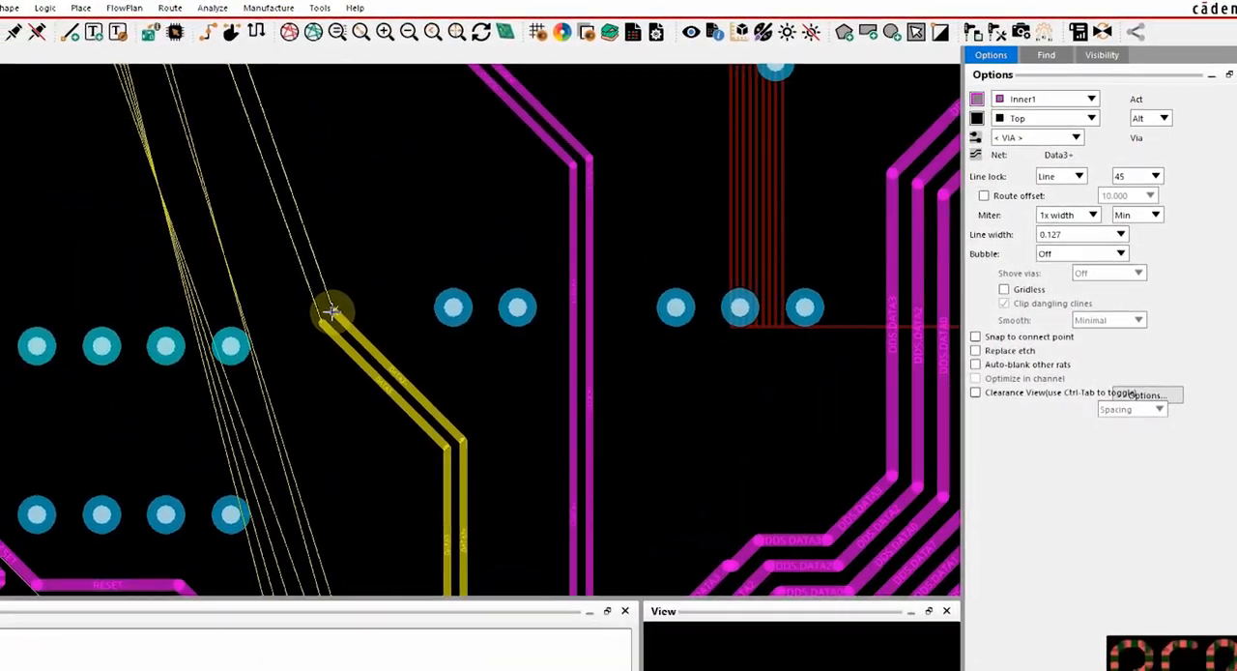
pyautogui.press('Up')
pyautogui.press('Up')
pyautogui.click(333, 307)
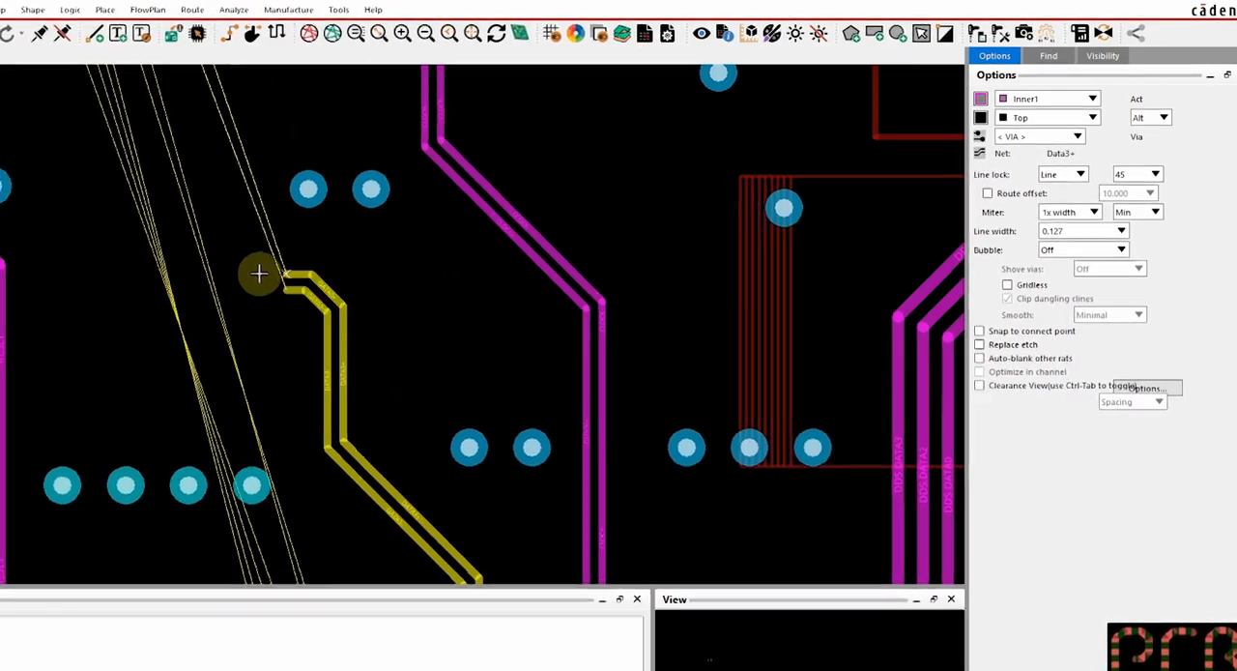
pyautogui.click(219, 171)
# Bring the DATA3 pair into the upper BGA, connect it to the DATA3+ and DATA3- vias, and finish routing
pyautogui.press('Up')
pyautogui.press('Up')
pyautogui.press('Up')
pyautogui.press('Up')
pyautogui.press('Up')
pyautogui.press('Up')
pyautogui.press('Up')
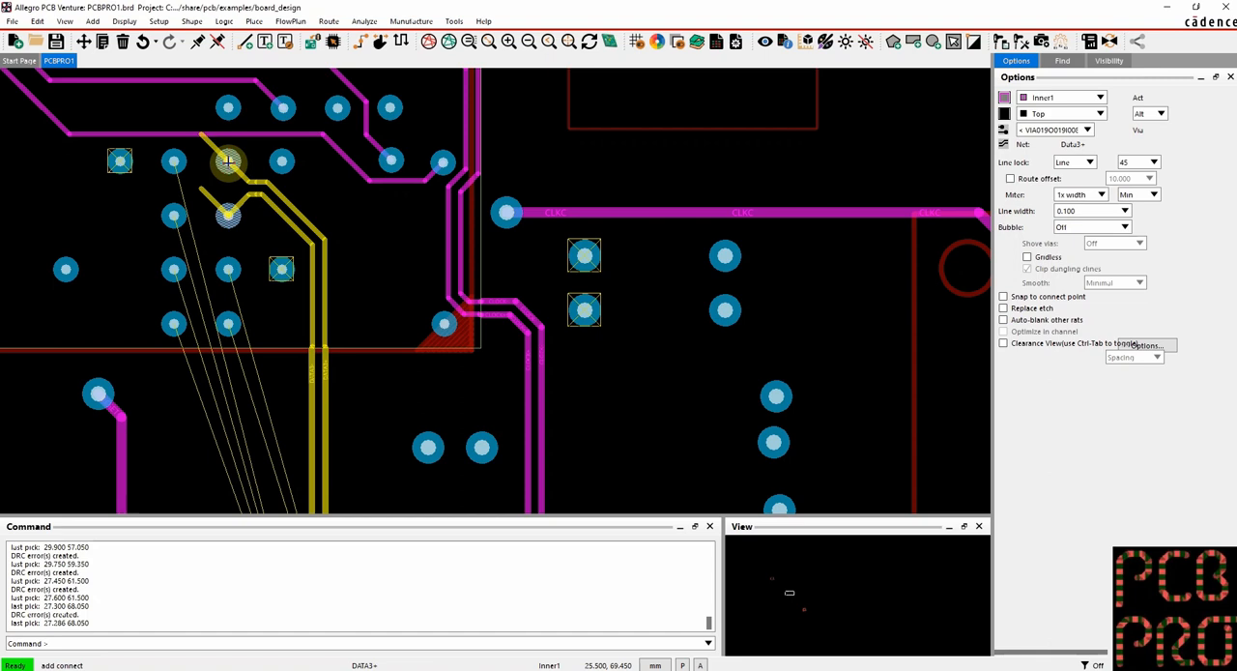
pyautogui.click(228, 161)
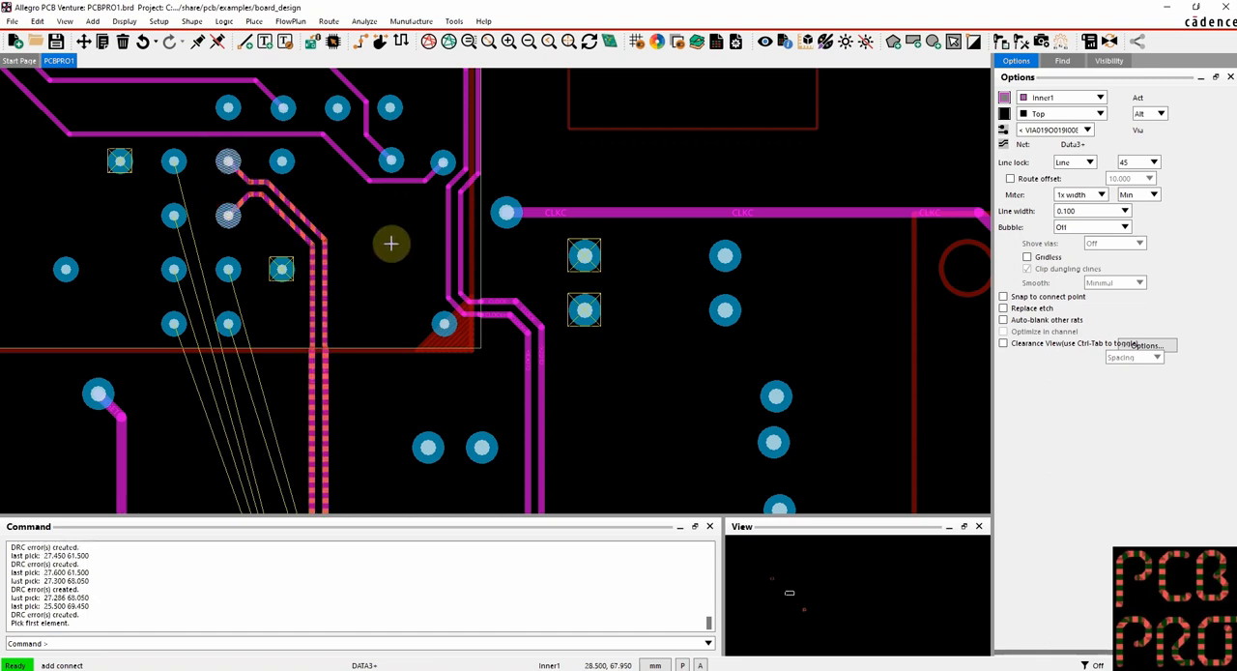
pyautogui.press('Left')
pyautogui.rightClick(441, 246)
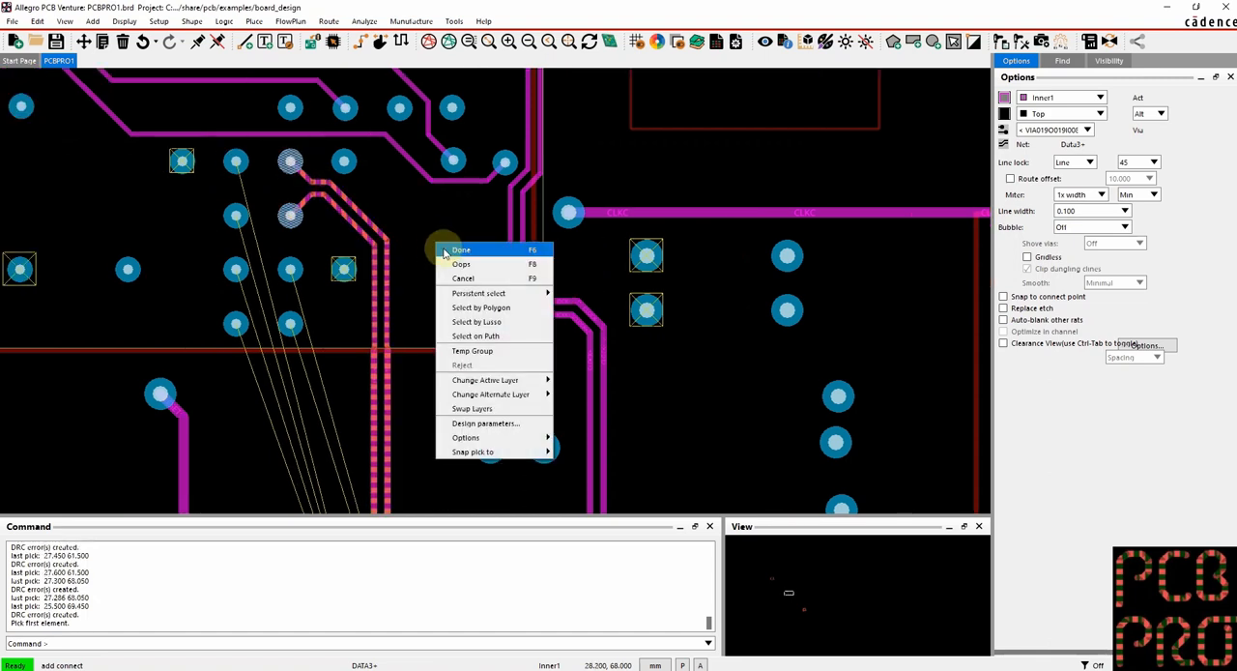
pyautogui.click(449, 251)
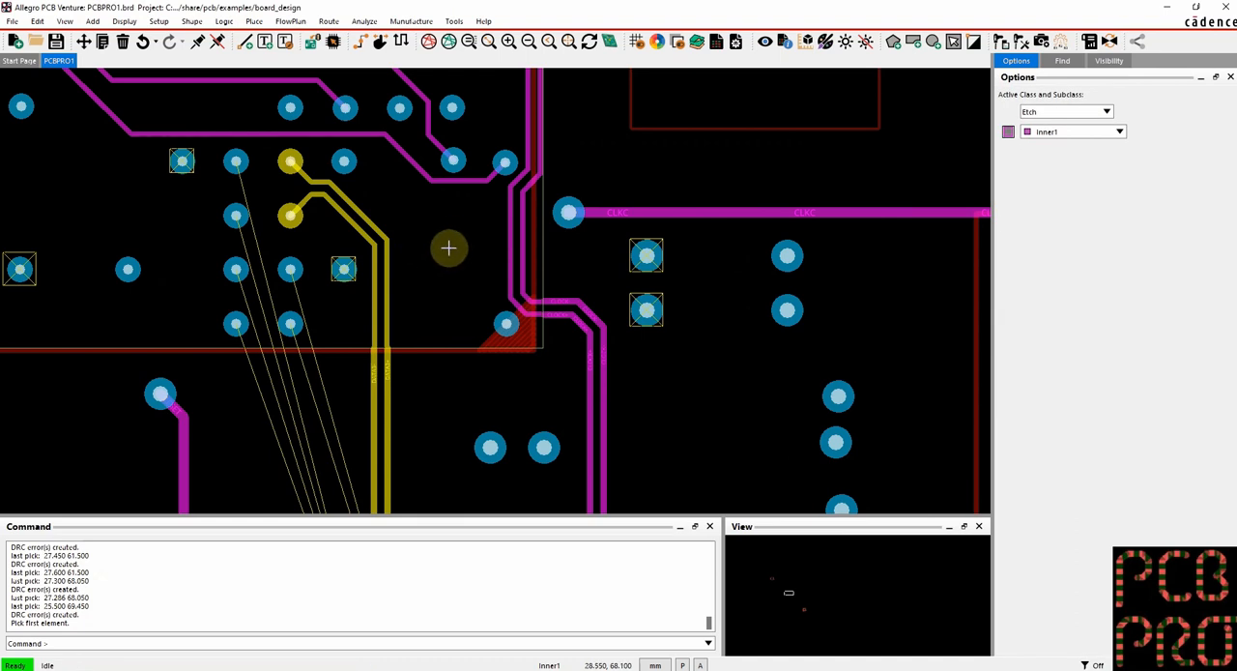
pyautogui.press('Down')
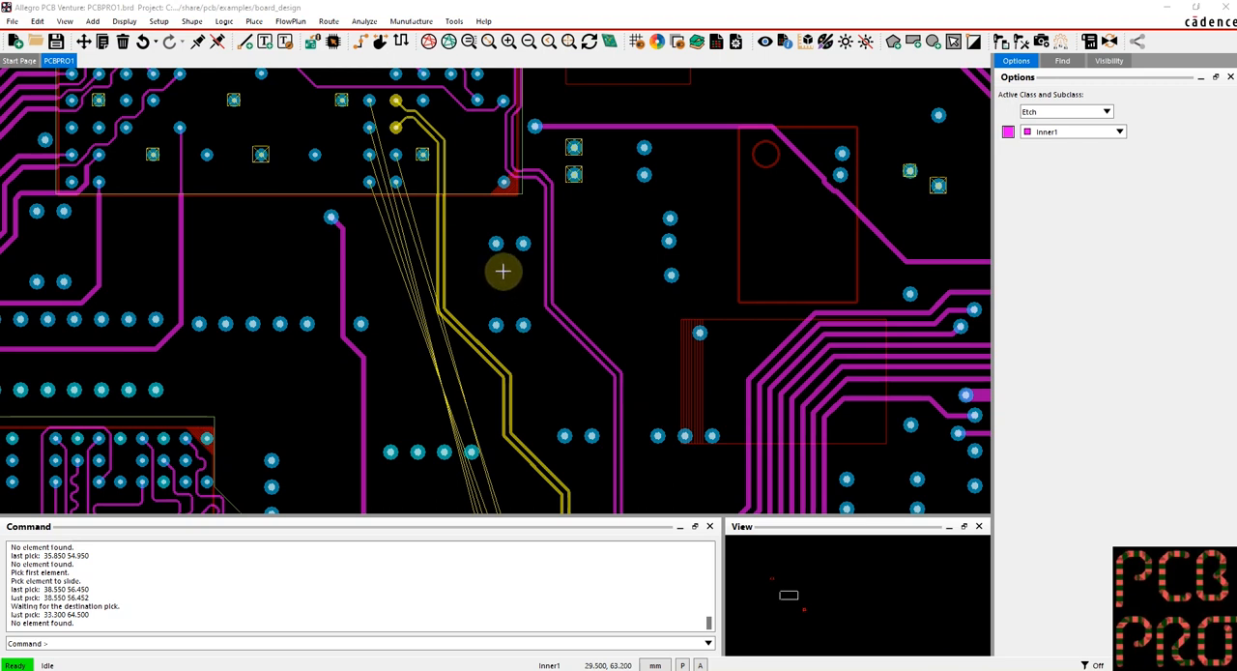
# Slide the vertical DDS.DATA3 segment on Inner1 slightly away from the neighbouring DDS traces, using the Shove preferred bubble mode
pyautogui.click(509, 271)
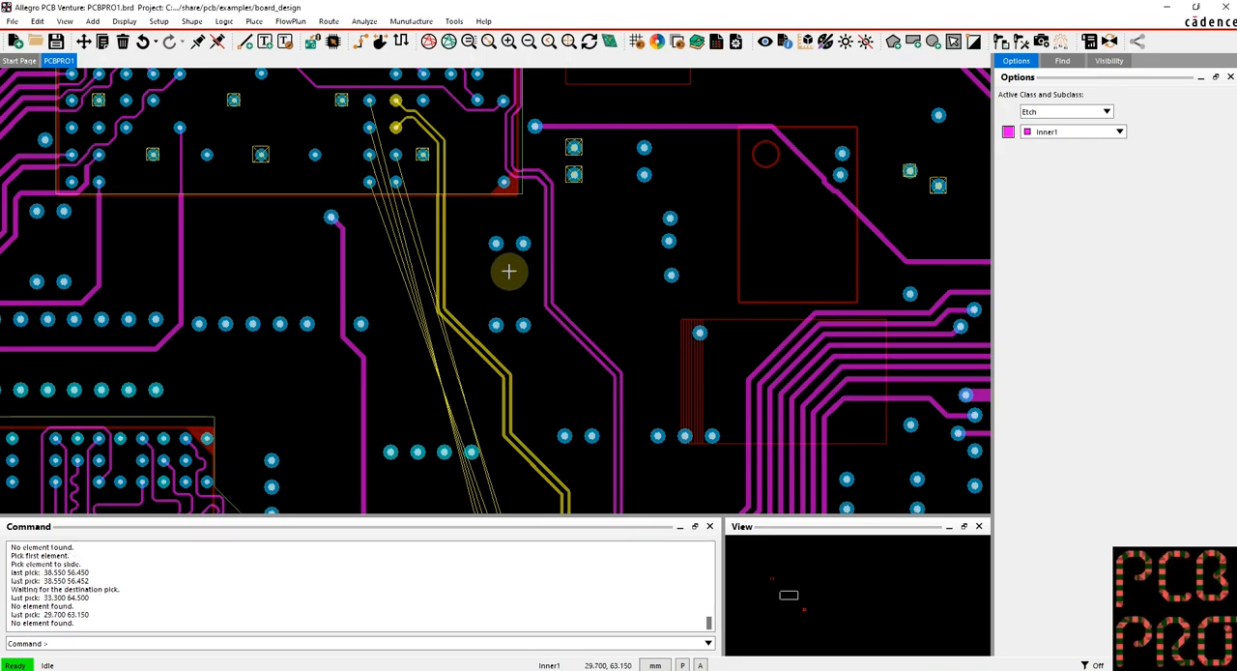
pyautogui.press('Down')
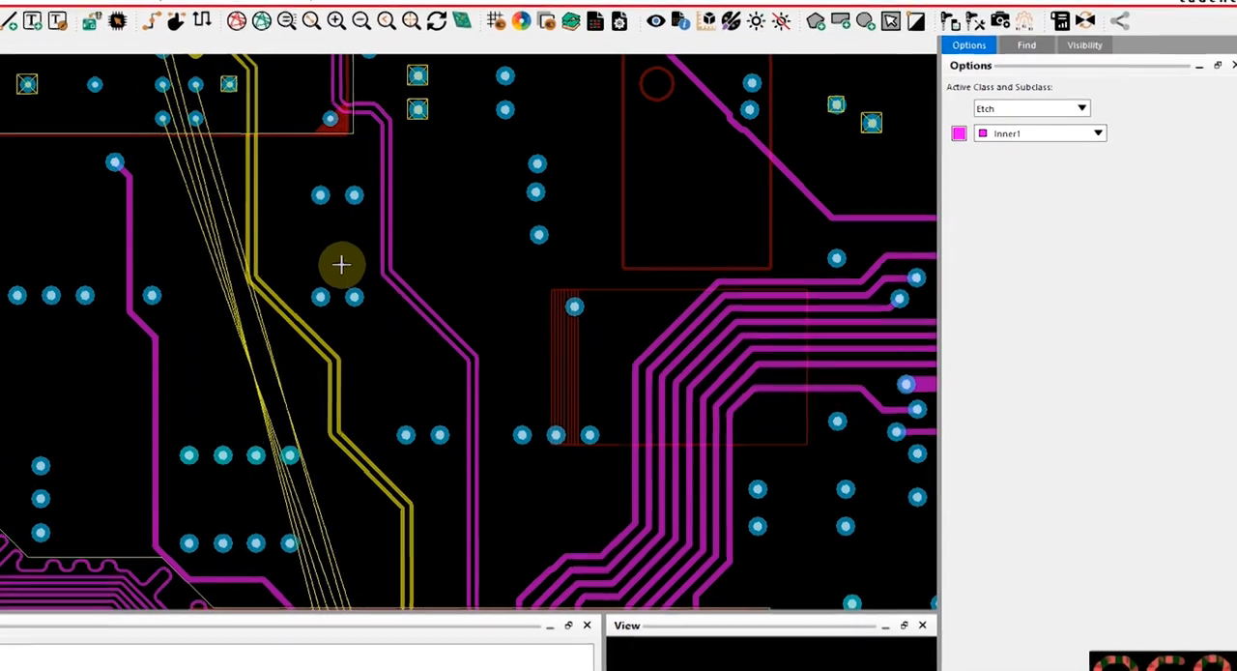
pyautogui.click(147, 26)
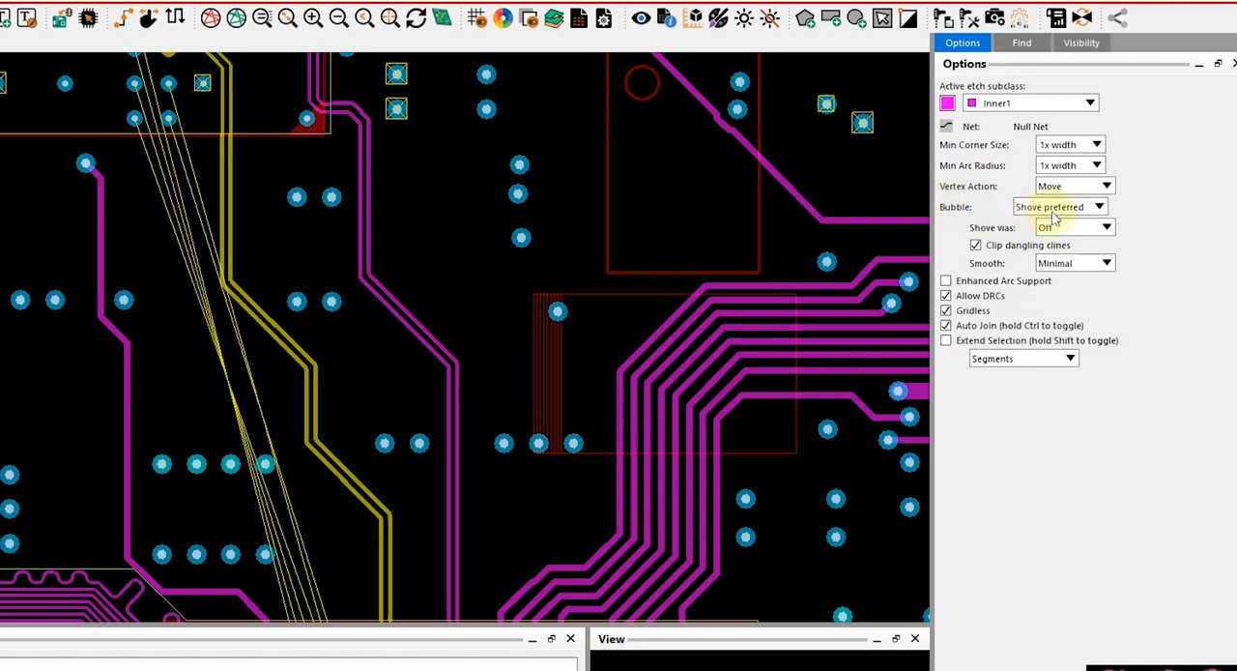
pyautogui.click(619, 457)
pyautogui.moveTo(619, 457)
pyautogui.mouseDown()
pyautogui.moveTo(713, 450)
pyautogui.moveTo(589, 454)
pyautogui.moveTo(615, 451)
pyautogui.mouseUp()
# Set the Slide command's bubble mode to Hug only and slide the vertical DDS.DATA3 segment against its neighbouring trace
pyautogui.click(1098, 209)
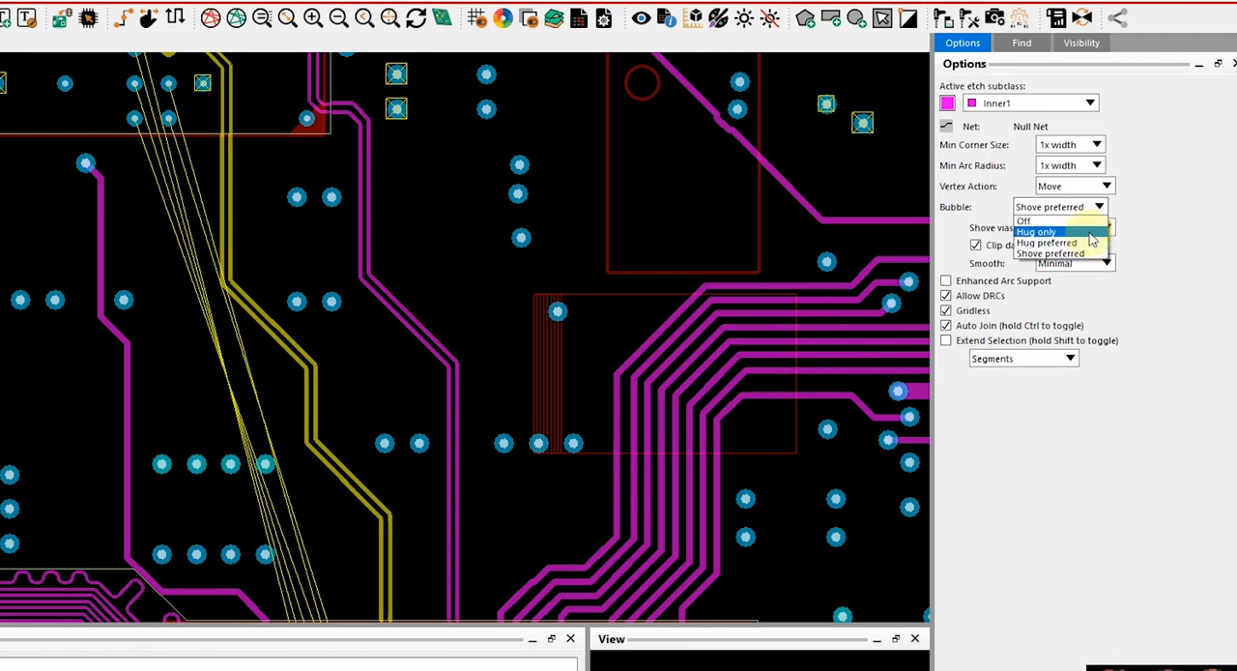
pyautogui.click(1090, 233)
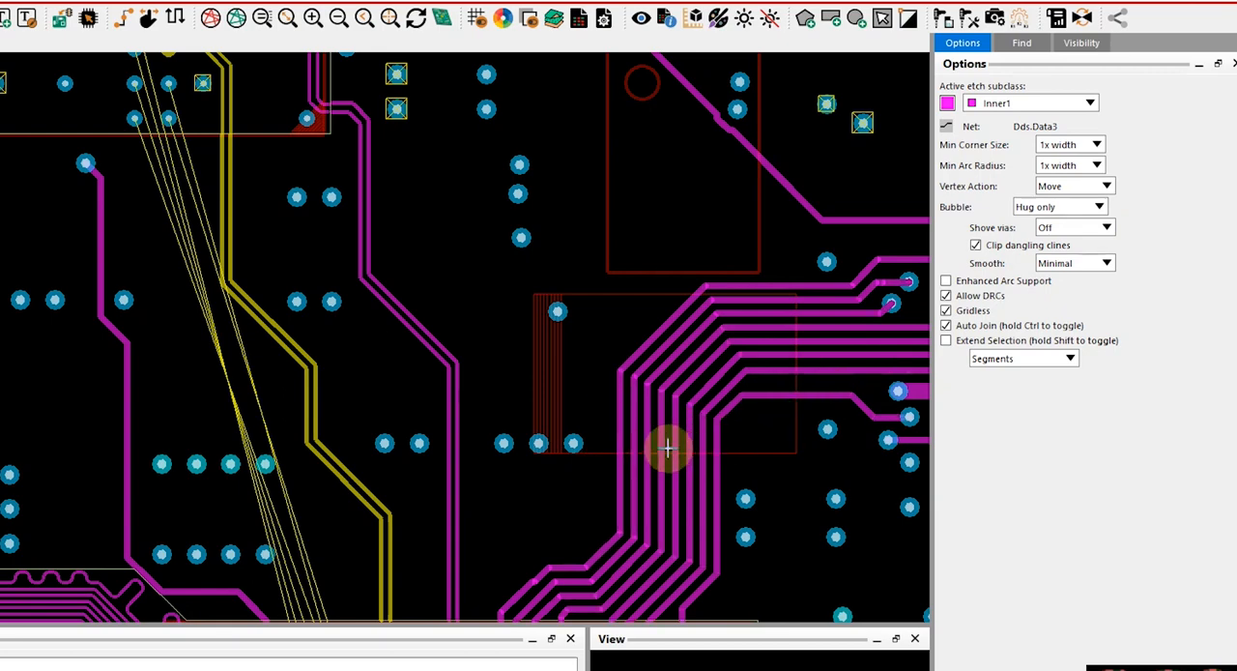
pyautogui.click(620, 470)
# Slide the DATA3 differential pair's diagonal segments into one continuous diagonal between the two BGAs, removing the vertical jog, and finish sliding
pyautogui.press('Down')
pyautogui.click(273, 252)
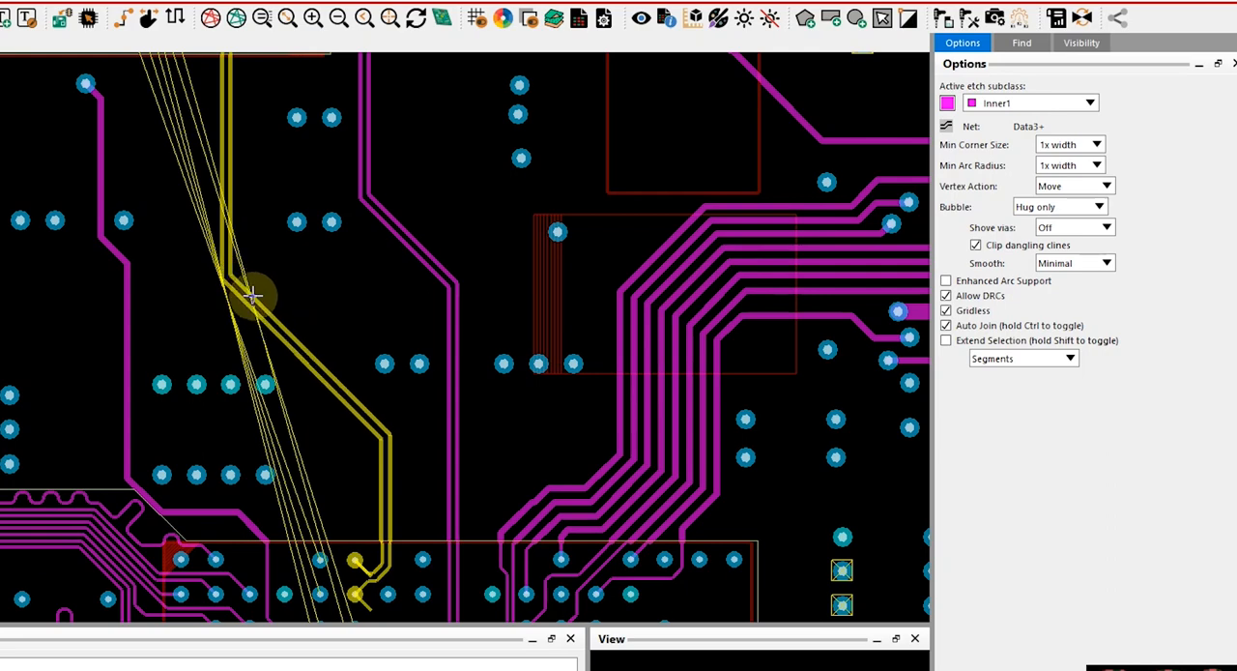
pyautogui.click(255, 296)
pyautogui.click(283, 323)
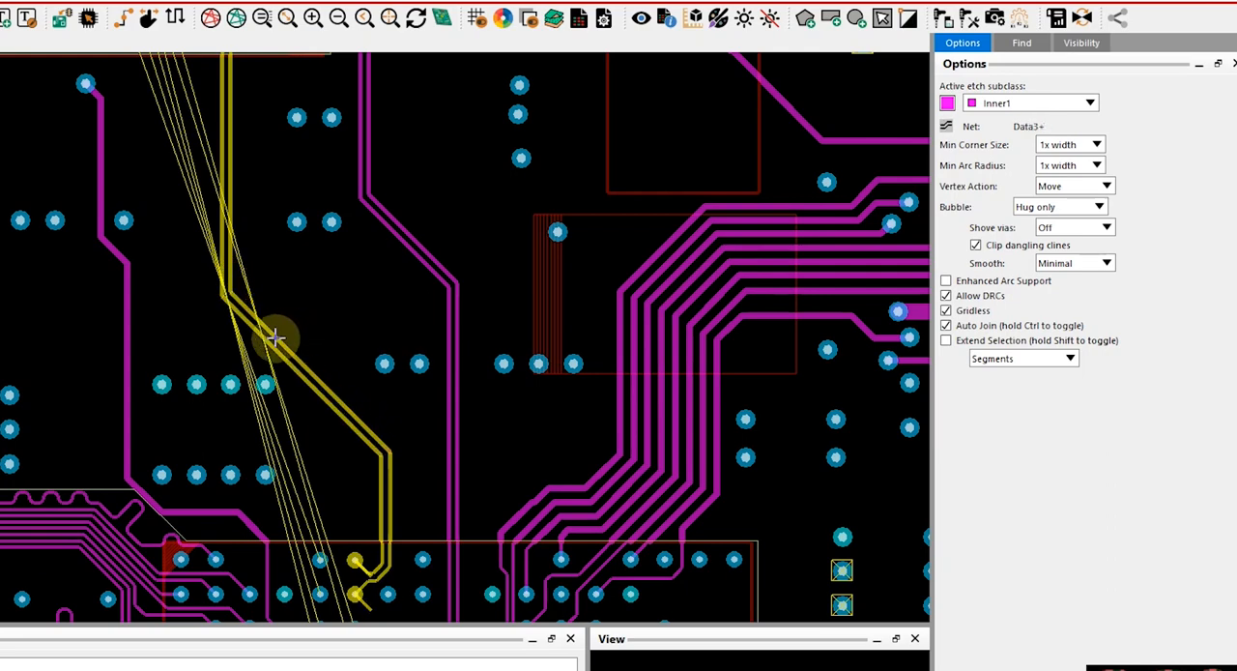
pyautogui.click(295, 312)
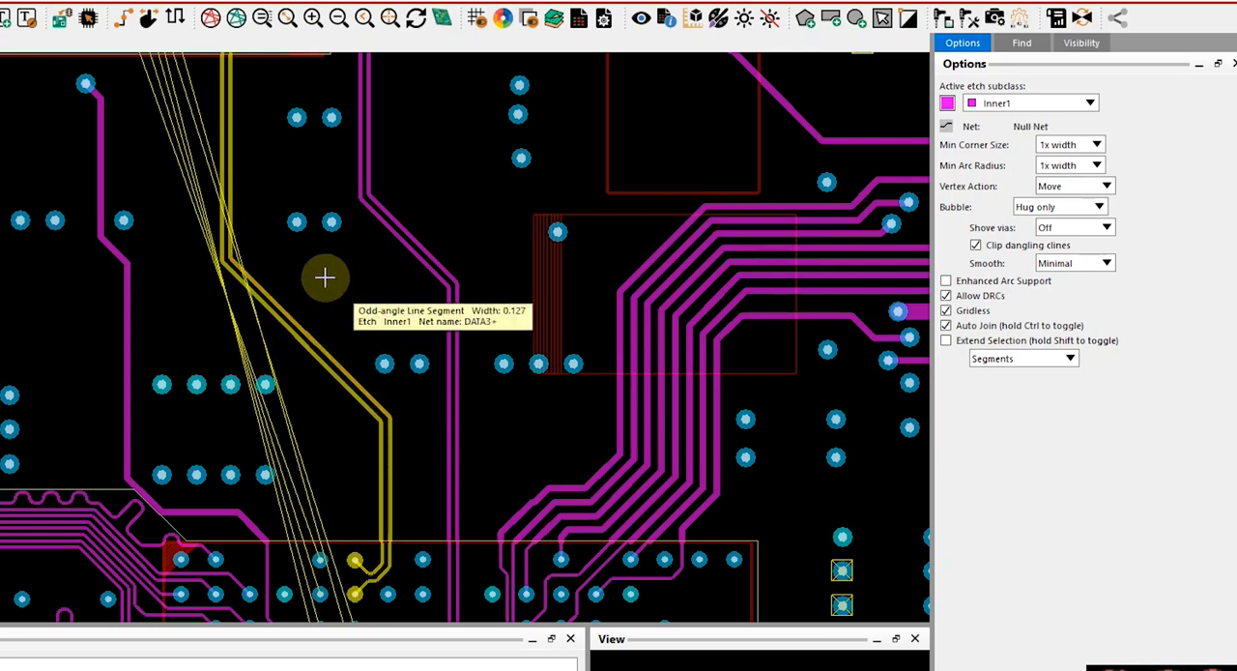
pyautogui.rightClick(325, 285)
pyautogui.click(346, 286)
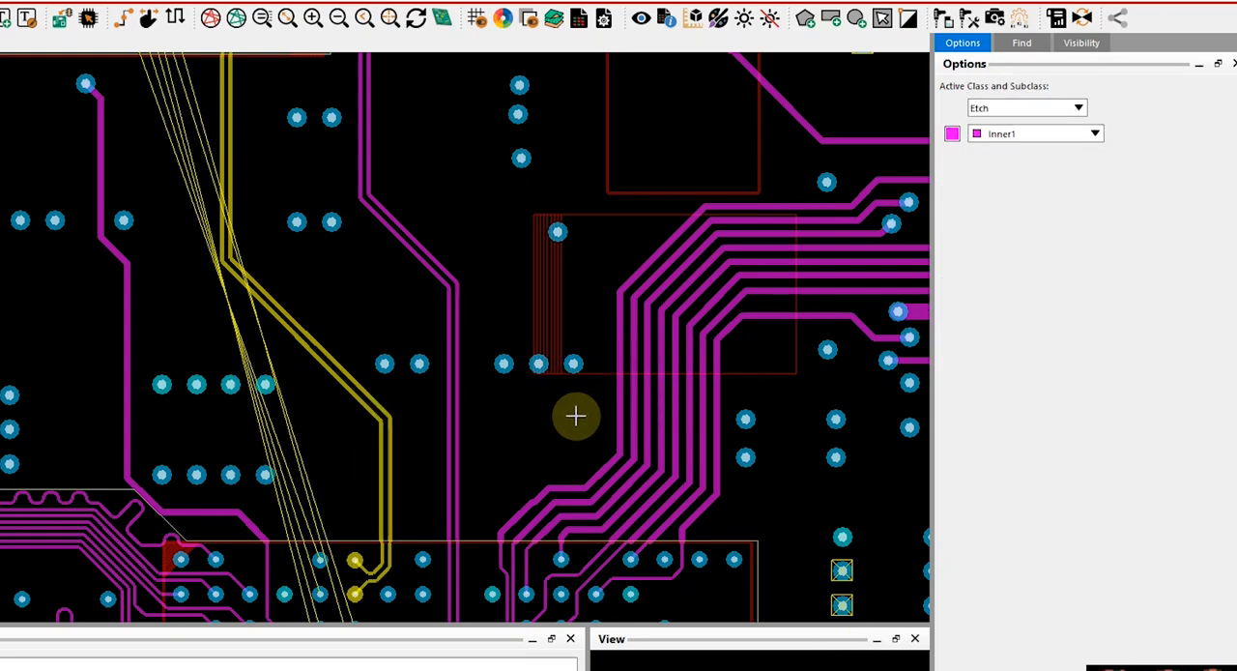
# Reroute the DDS.FQUD corner with Add Connect and Replace etch on, running a 45-degree diagonal from its horizontal segment to its vertical segment
pyautogui.press('Right')
pyautogui.press('Right')
pyautogui.press('Right')
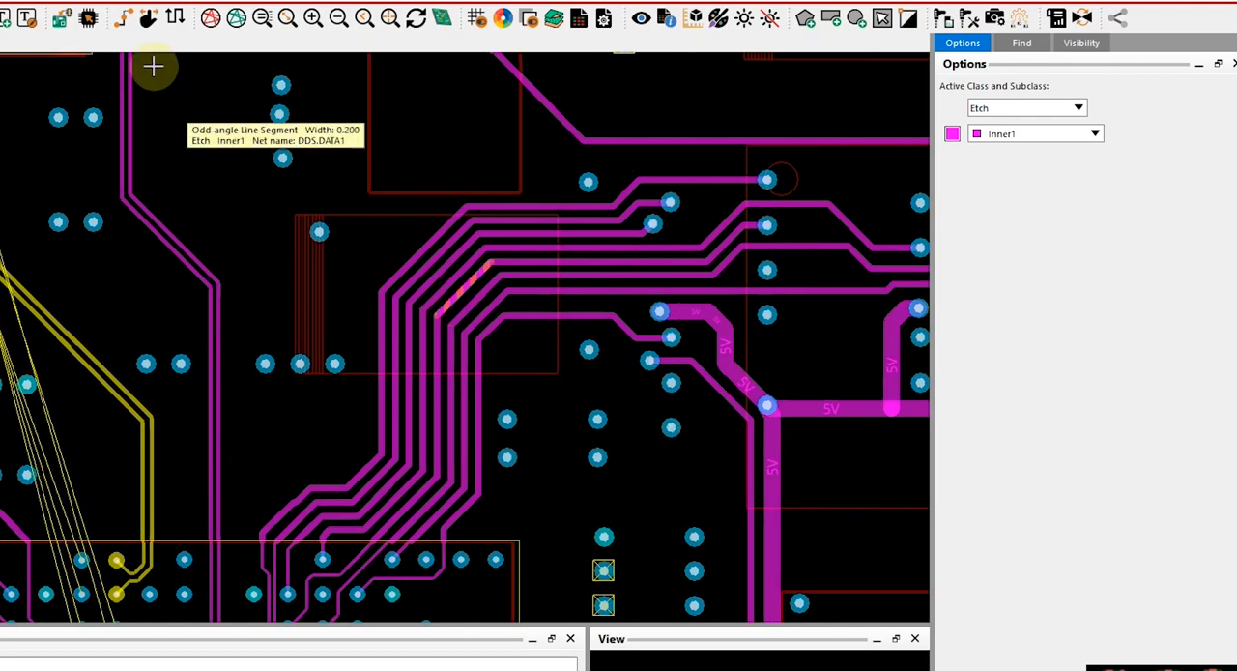
pyautogui.click(124, 23)
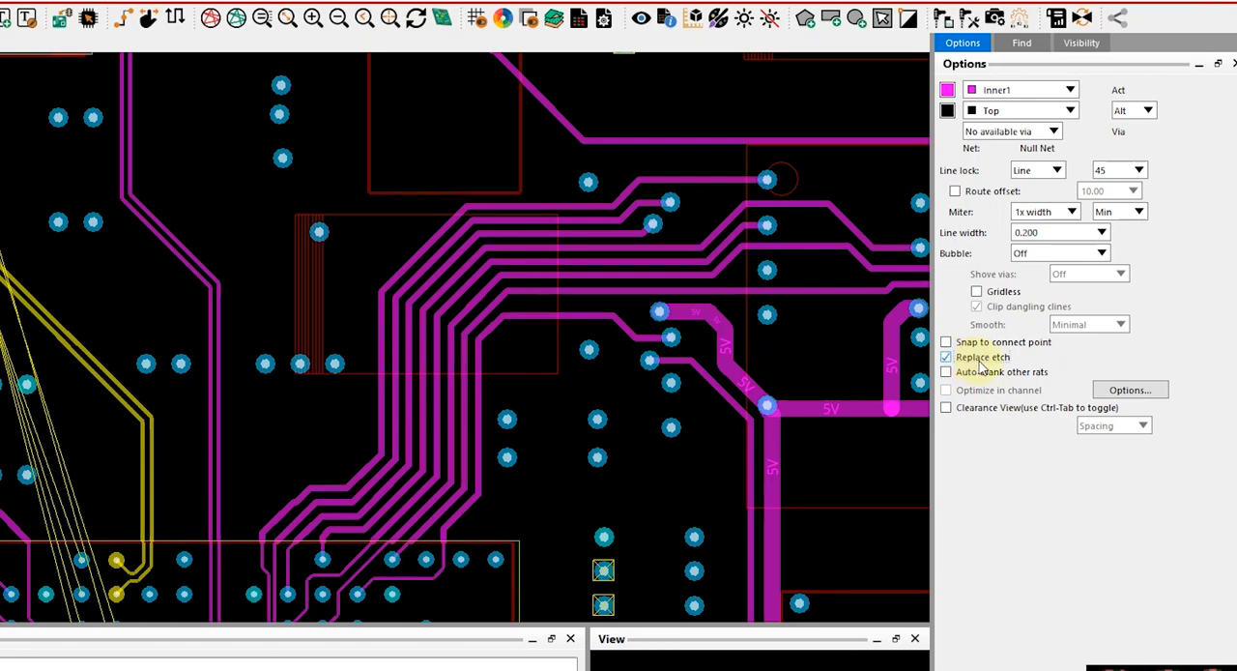
pyautogui.scroll(2, 575, 330)
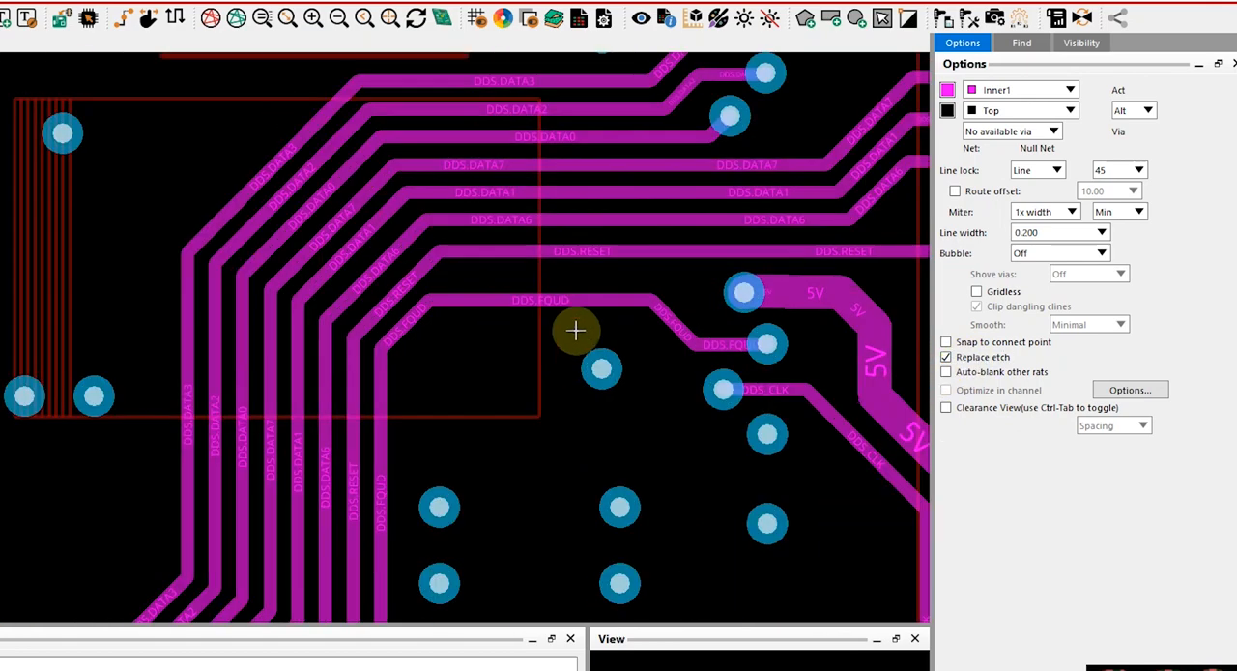
pyautogui.click(583, 304)
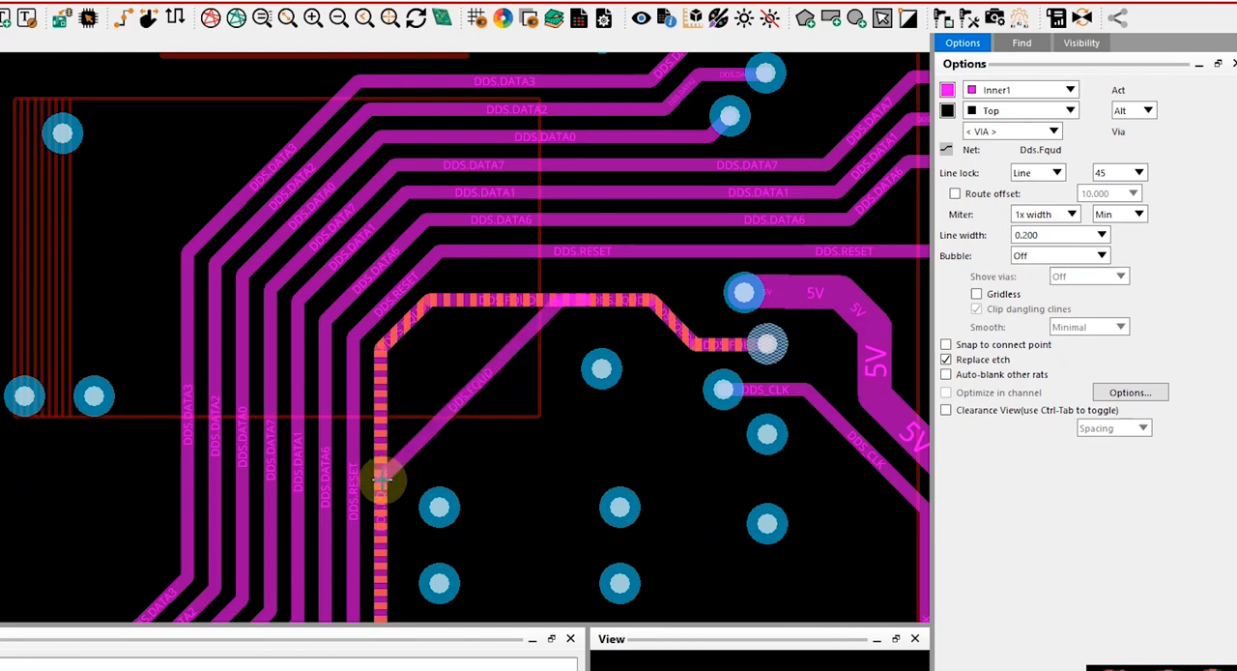
pyautogui.click(382, 478)
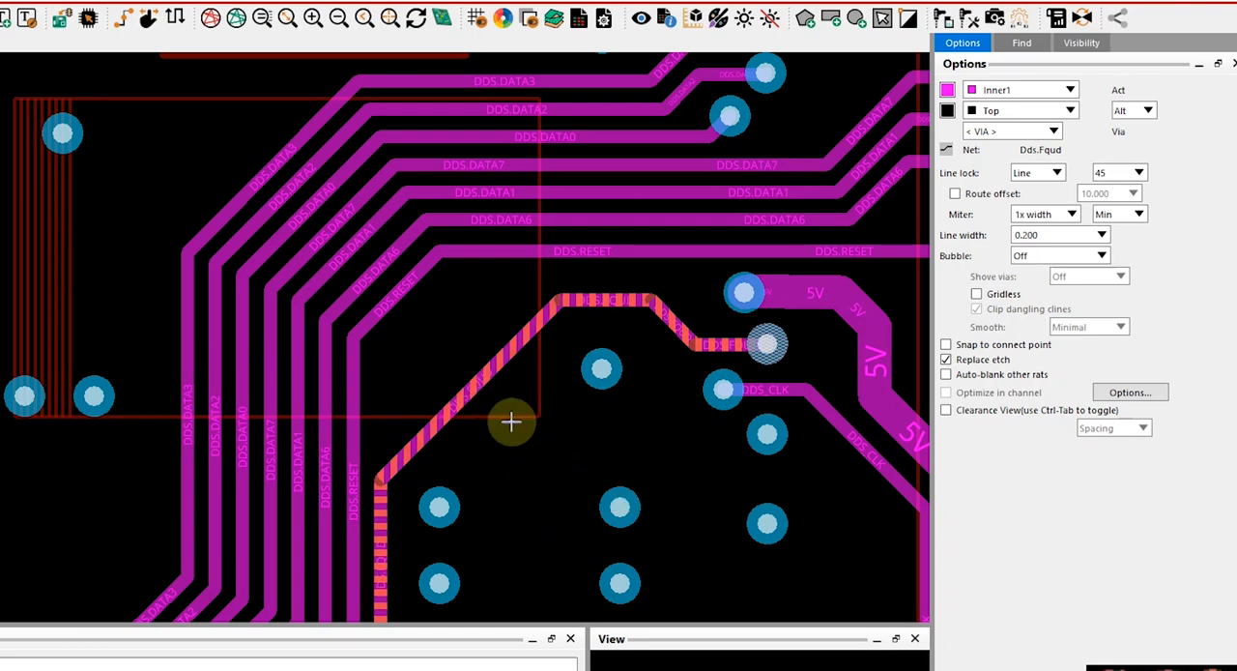
pyautogui.rightClick(566, 427)
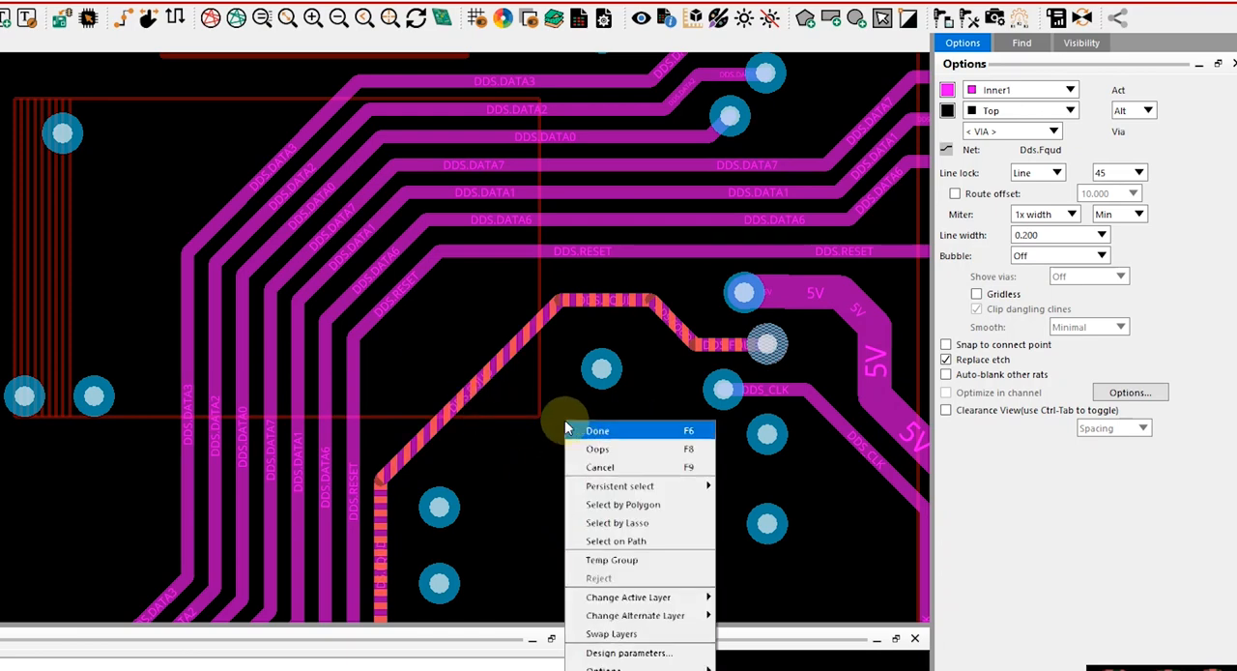
pyautogui.click(579, 431)
pyautogui.scroll(-2, 567, 459)
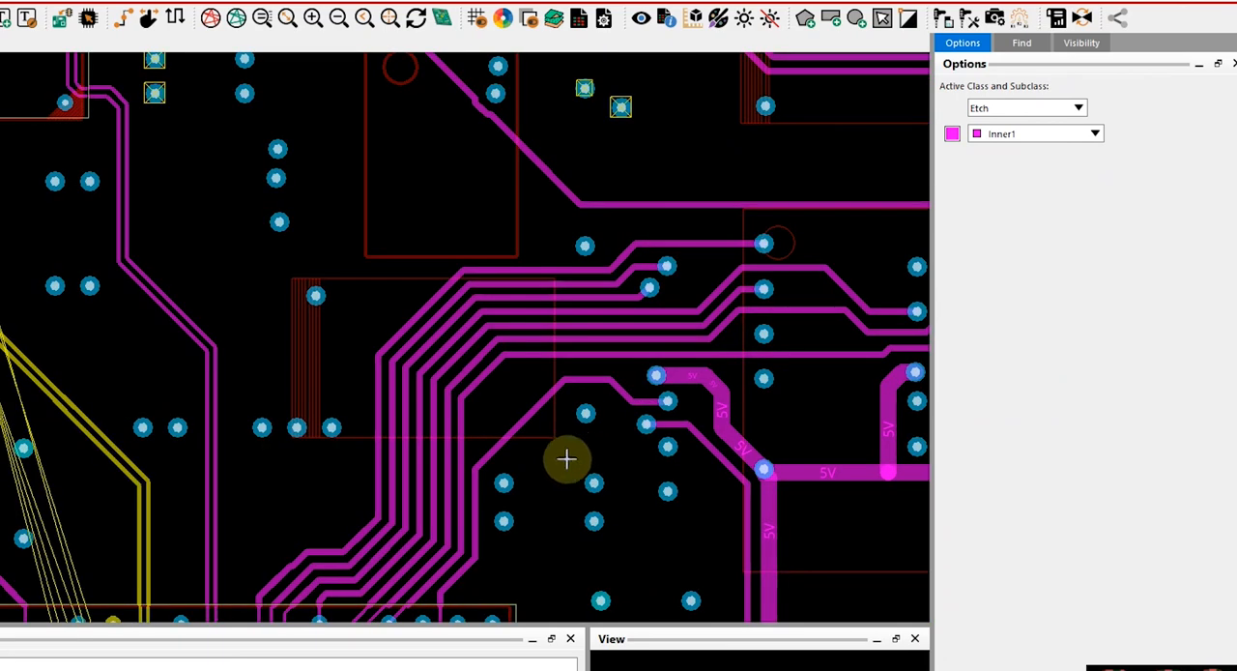
pyautogui.scroll(-3, 568, 450)
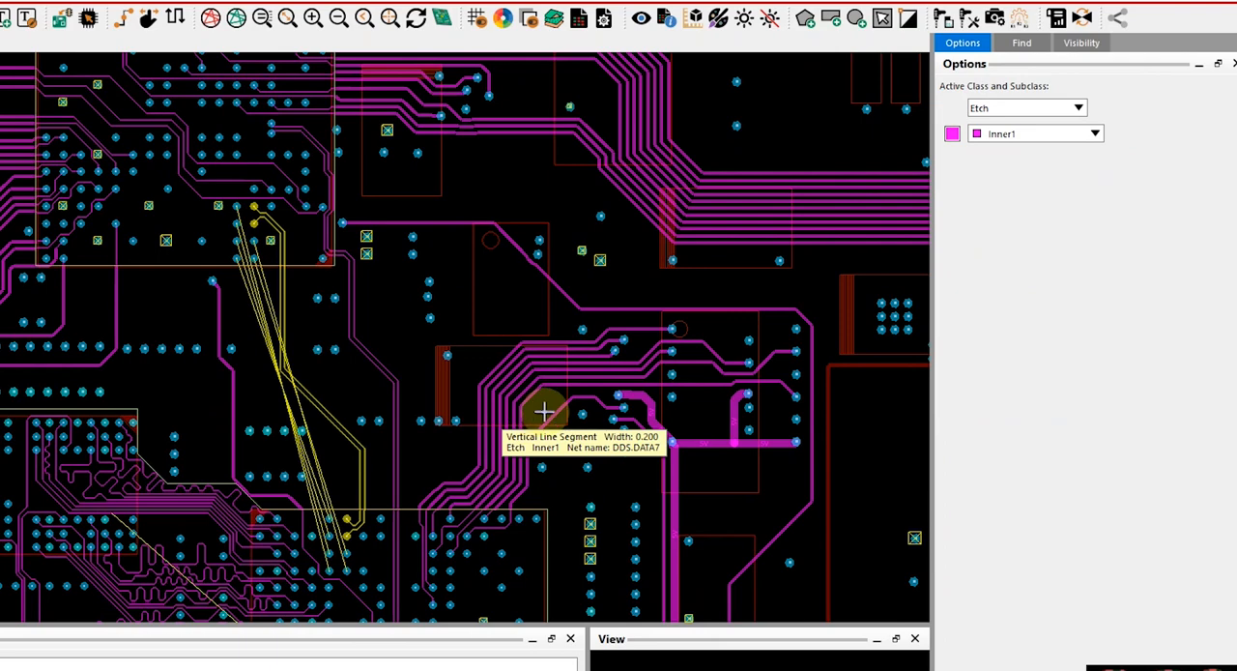